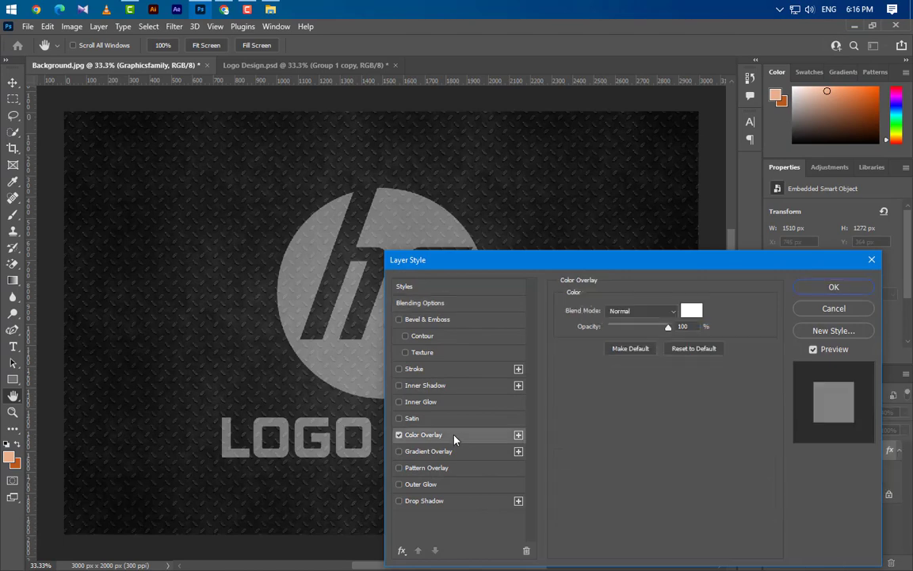
Step: Set the logo layer's Color Overlay to black and apply the layer style
click(696, 312)
drag(622, 428, 540, 497)
click(864, 286)
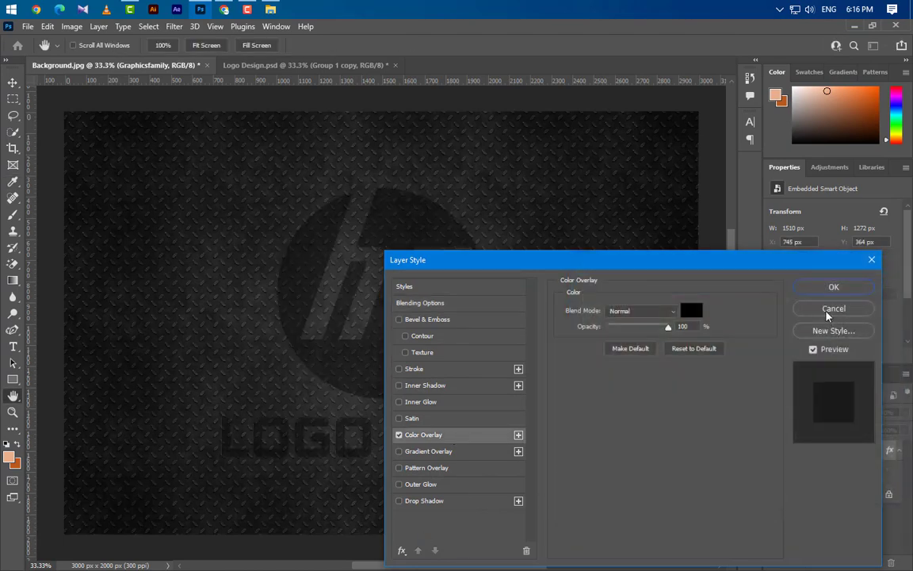
click(827, 287)
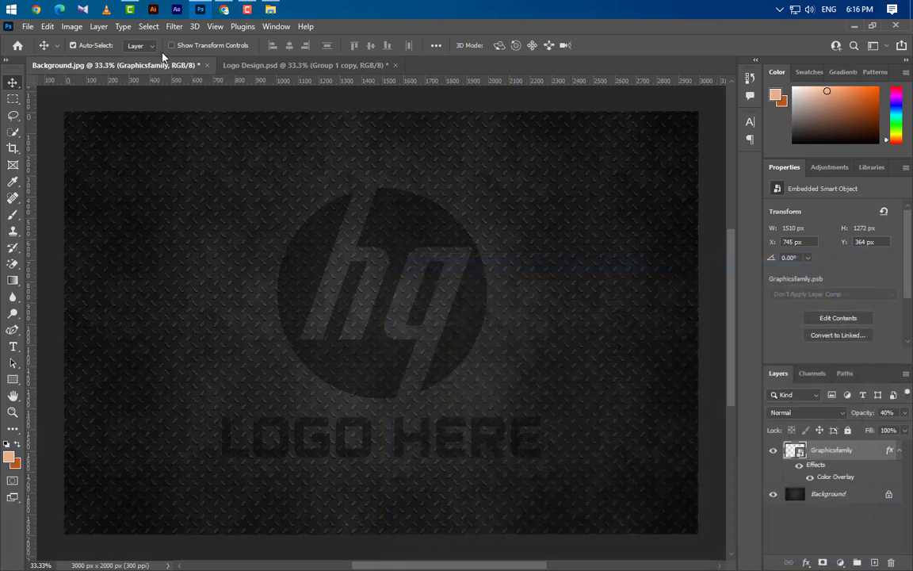
Step: Apply a Gaussian Blur with a 15-pixel radius to the Graphicsfamily layer
click(173, 27)
mouse_move(253, 192)
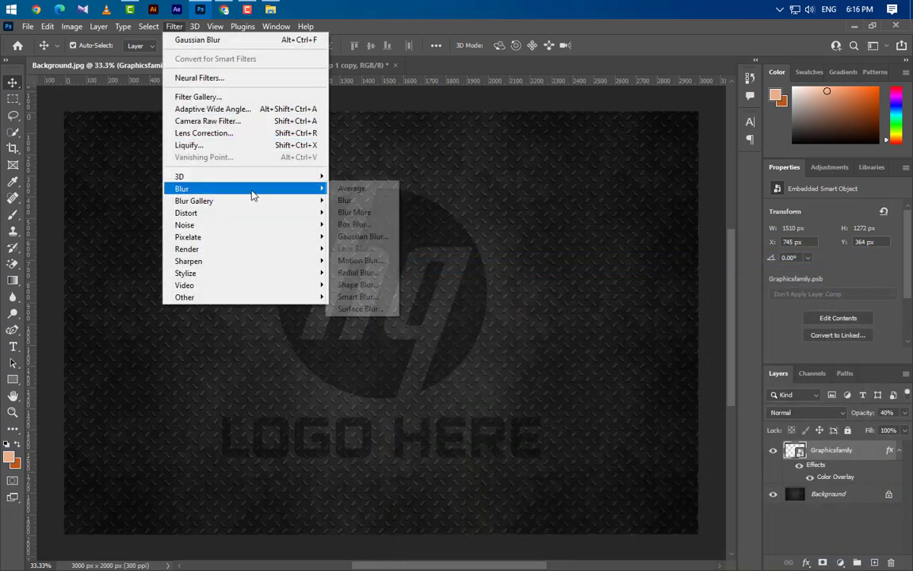
click(362, 236)
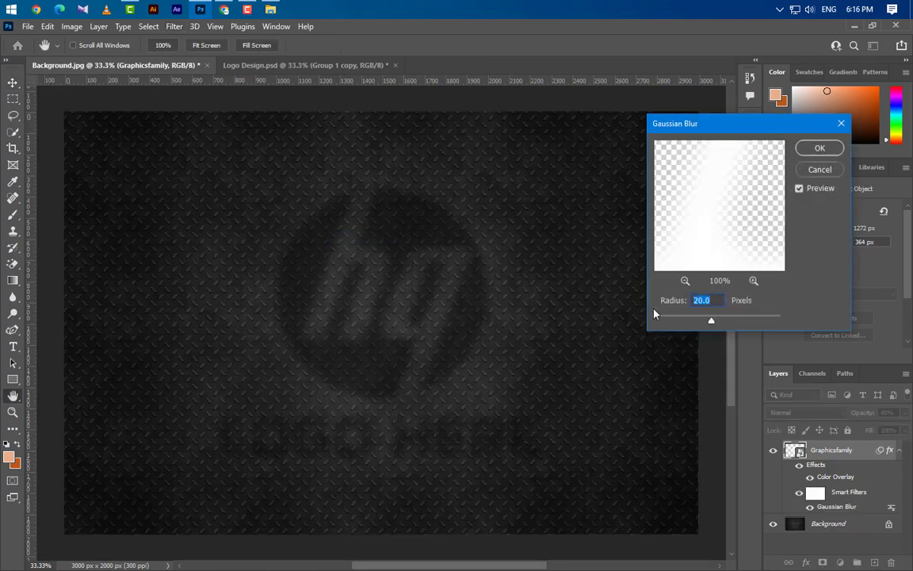
text(15)
click(818, 148)
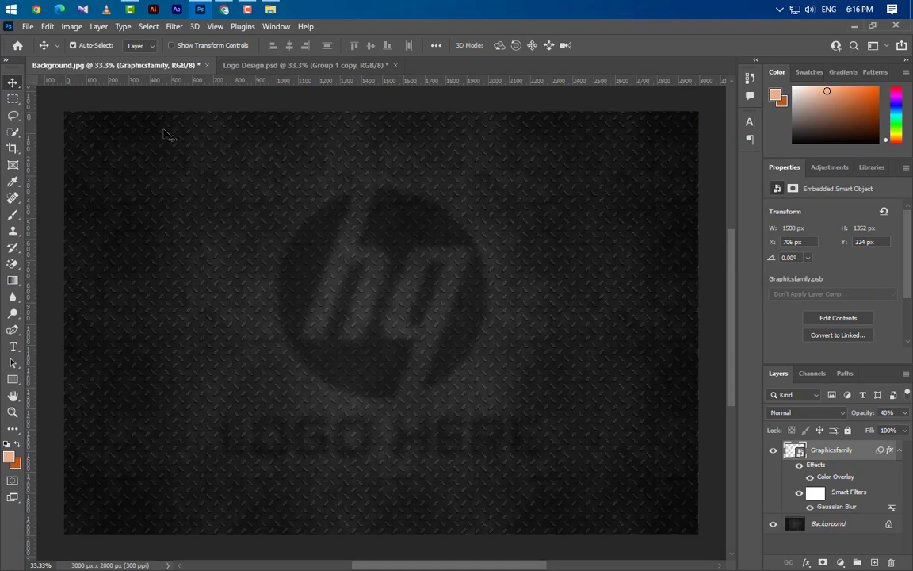
Step: Apply a Motion Blur to the Graphicsfamily layer with a 20° angle and a distance of 100 pixels
click(174, 26)
mouse_move(254, 193)
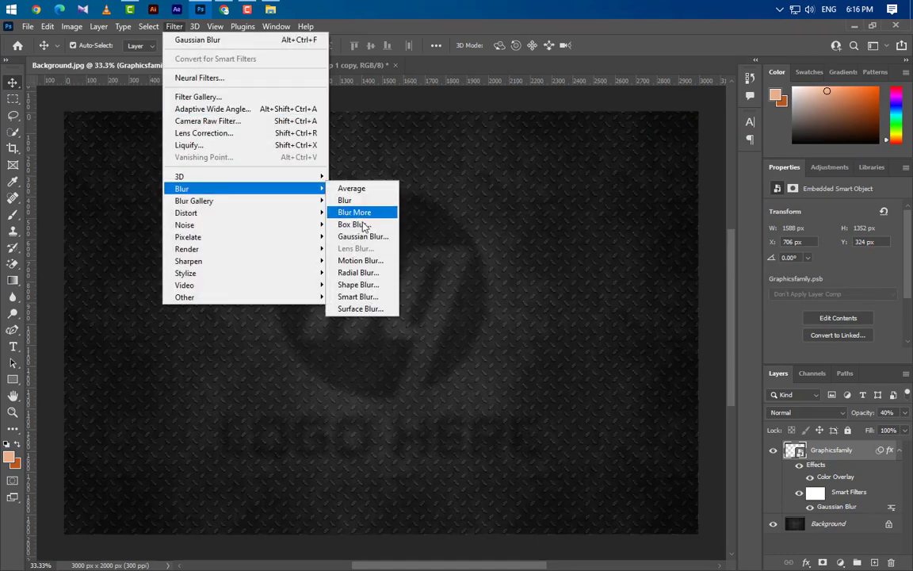
click(360, 260)
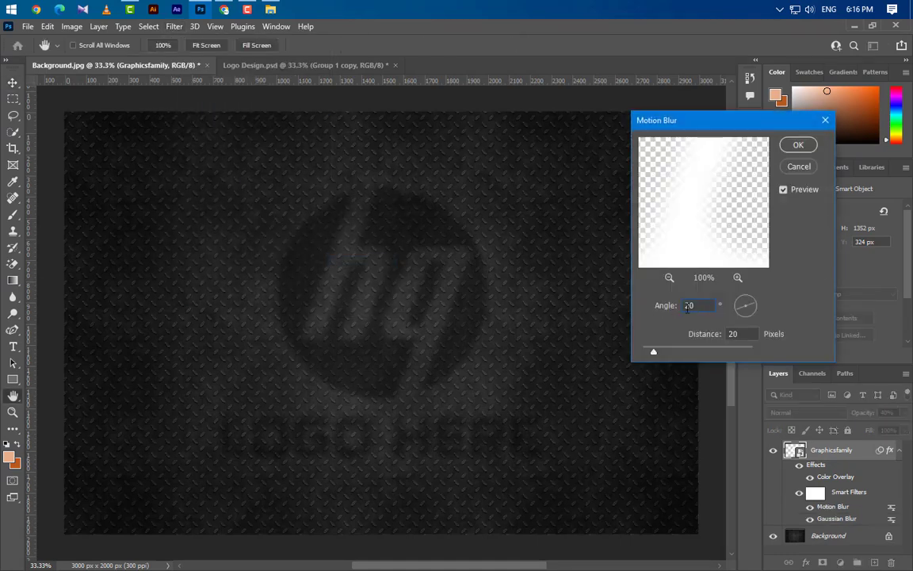
key(Tab)
text(100)
click(810, 145)
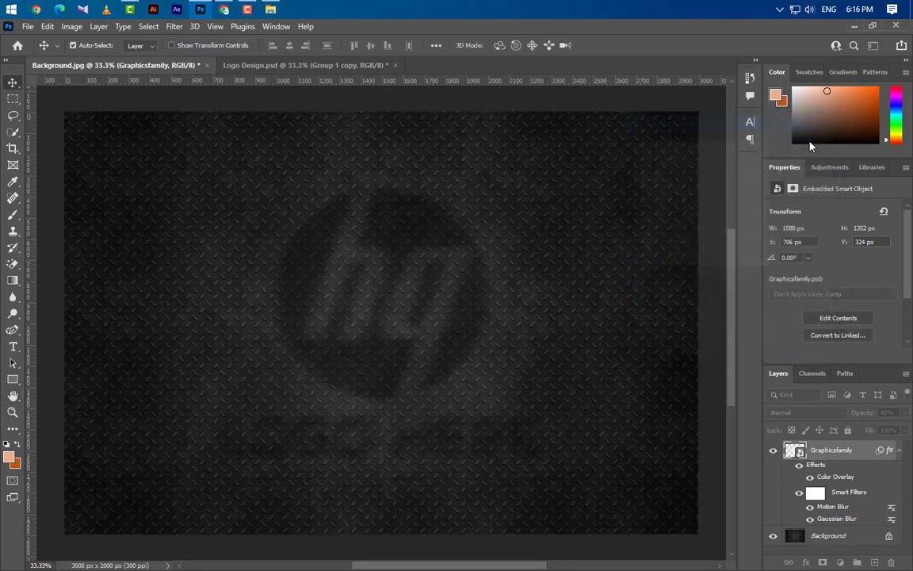
Step: Duplicate the Graphicsfamily layer and set the duplicate's opacity to 25%
click(899, 449)
right_click(869, 453)
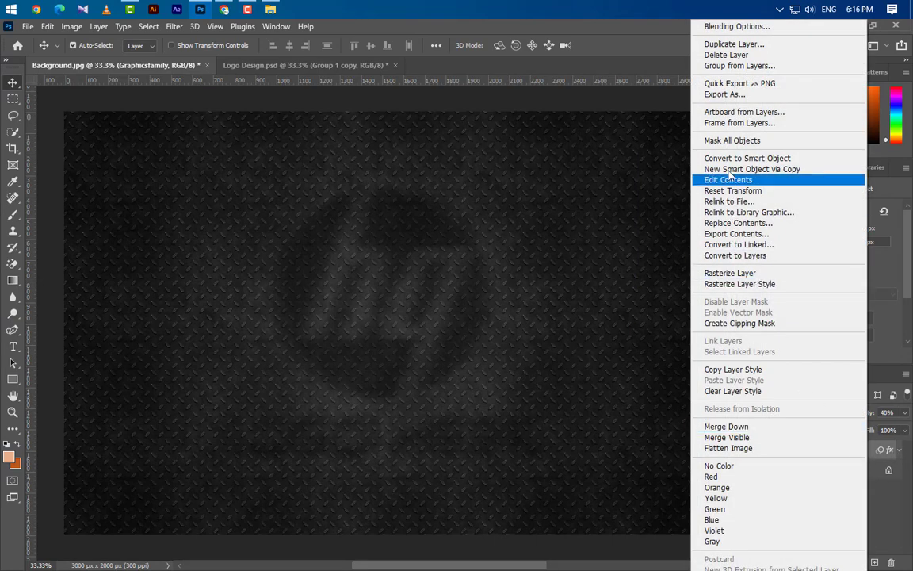
click(734, 43)
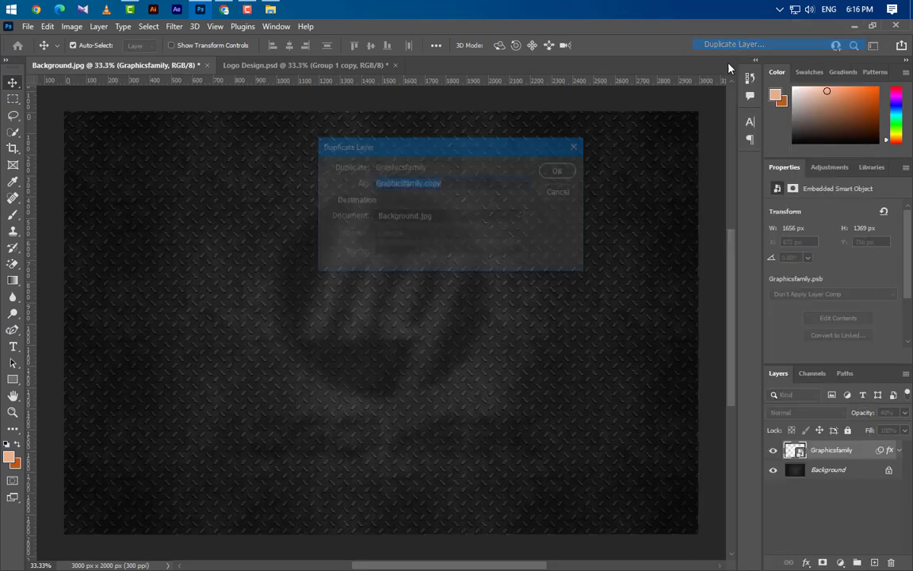
click(560, 170)
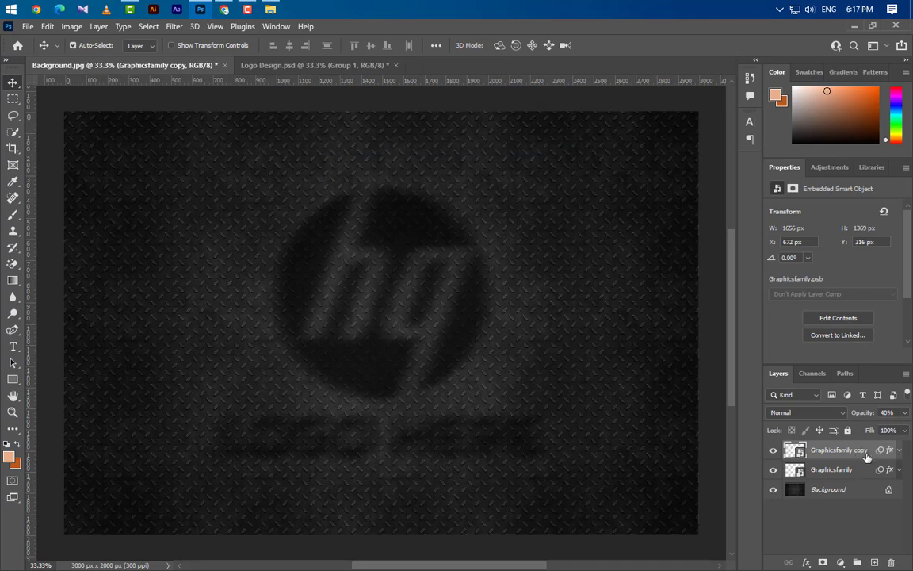
click(886, 412)
text(25)
key(Return)
Step: Set the distance of the Motion Blur smart filter on Graphicsfamily copy to 20 pixels
click(902, 452)
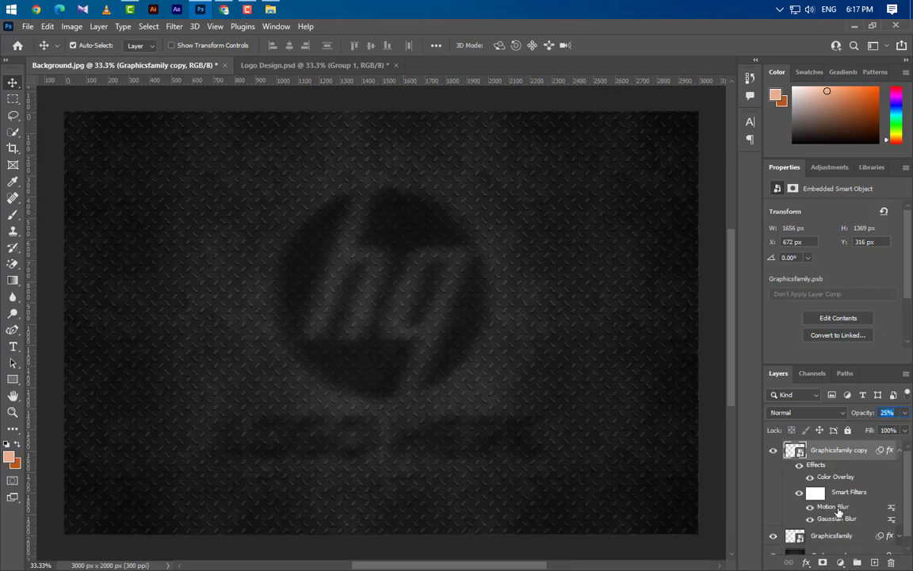
double_click(832, 507)
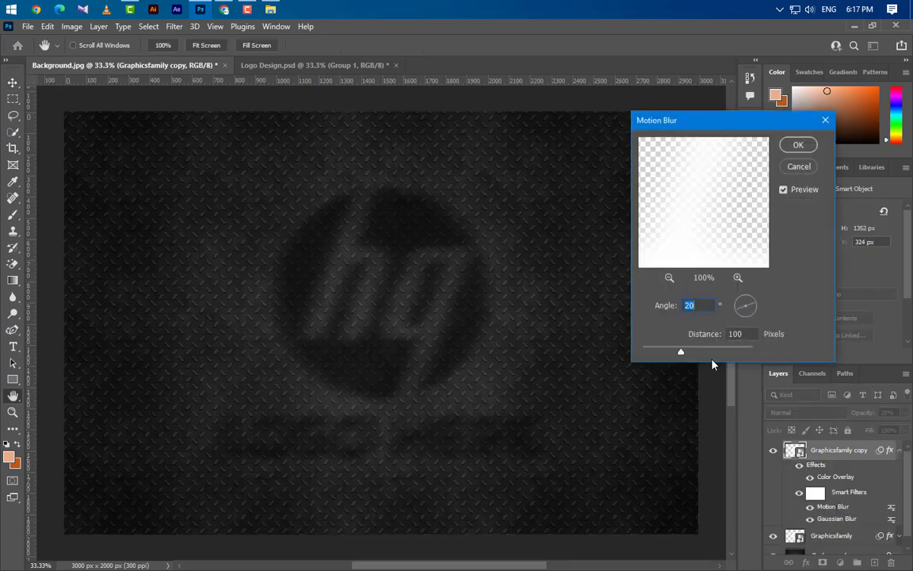
click(742, 333)
text(20)
click(799, 145)
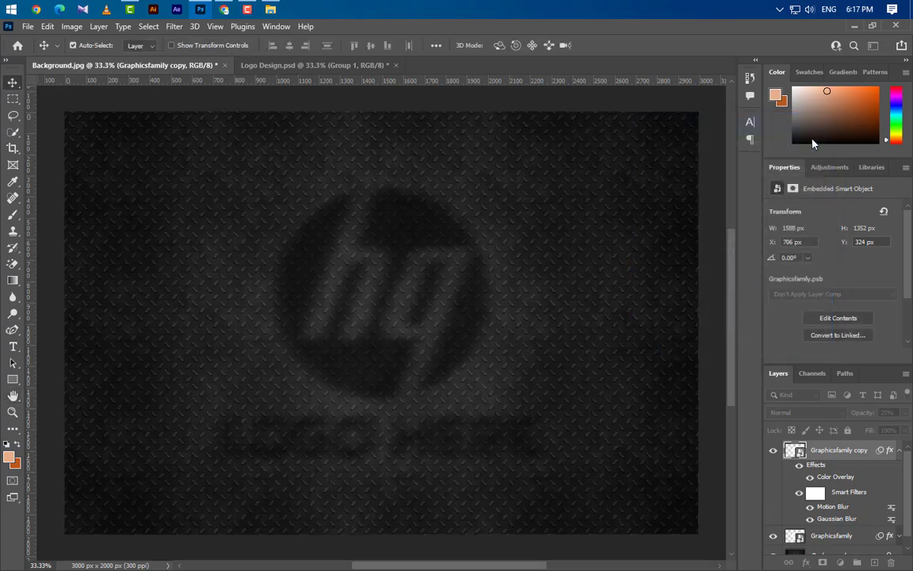
Step: Set the radius of the Gaussian Blur smart filter on Graphicsfamily copy to 5 pixels
double_click(831, 519)
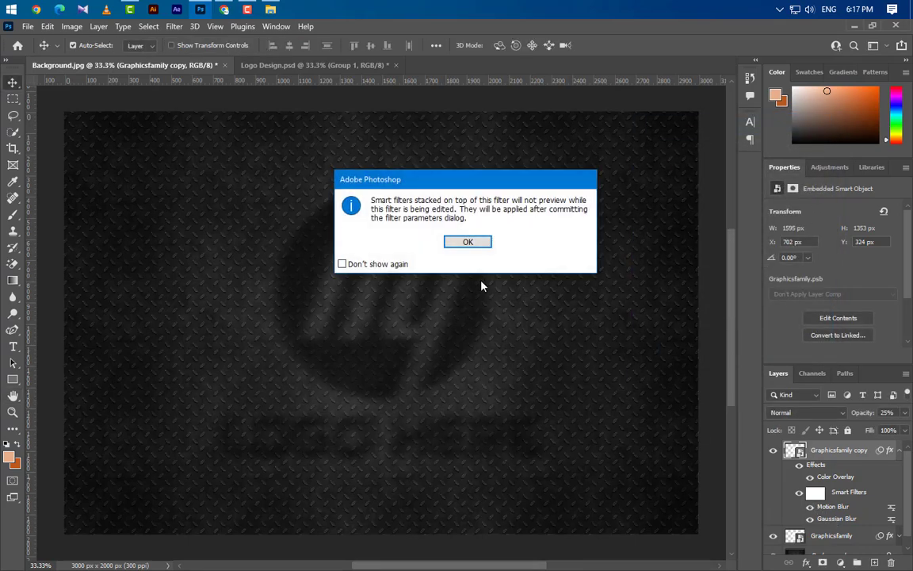
click(471, 246)
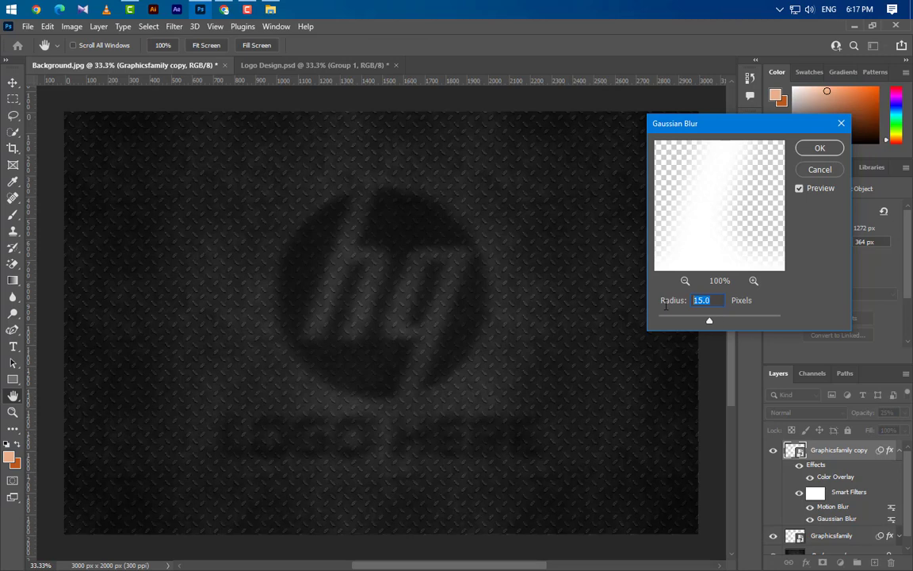
text(5)
click(820, 147)
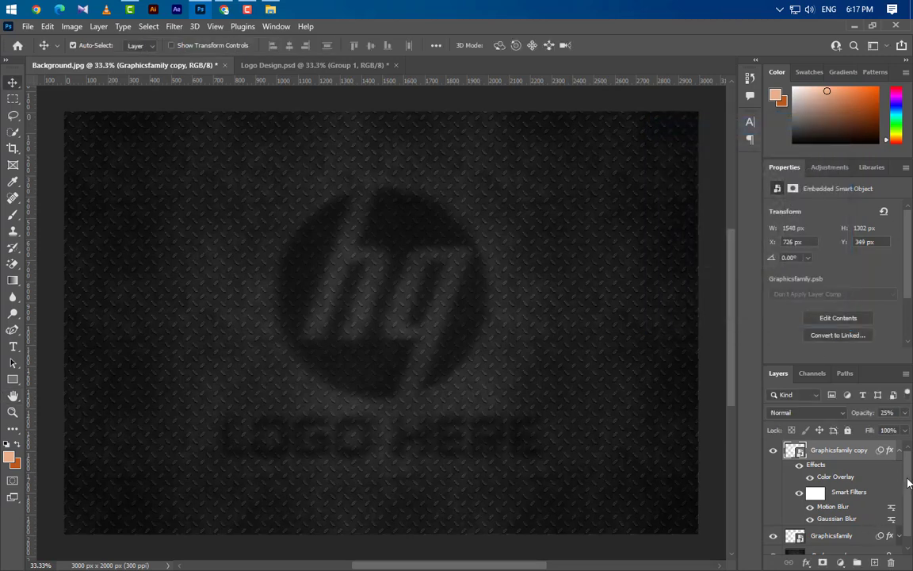
Step: Duplicate the Graphicsfamily copy layer within the Background.jpg document
click(899, 449)
right_click(859, 449)
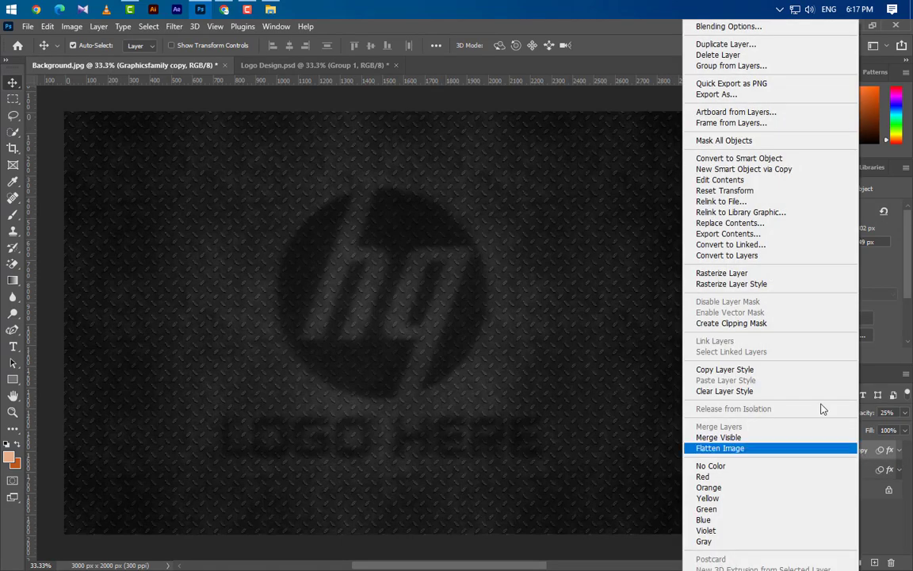
click(713, 44)
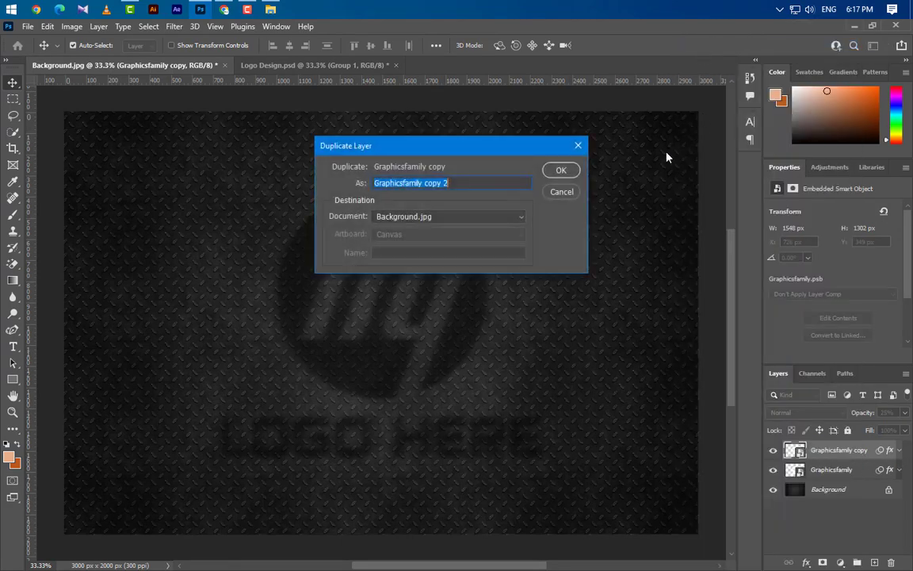
click(561, 171)
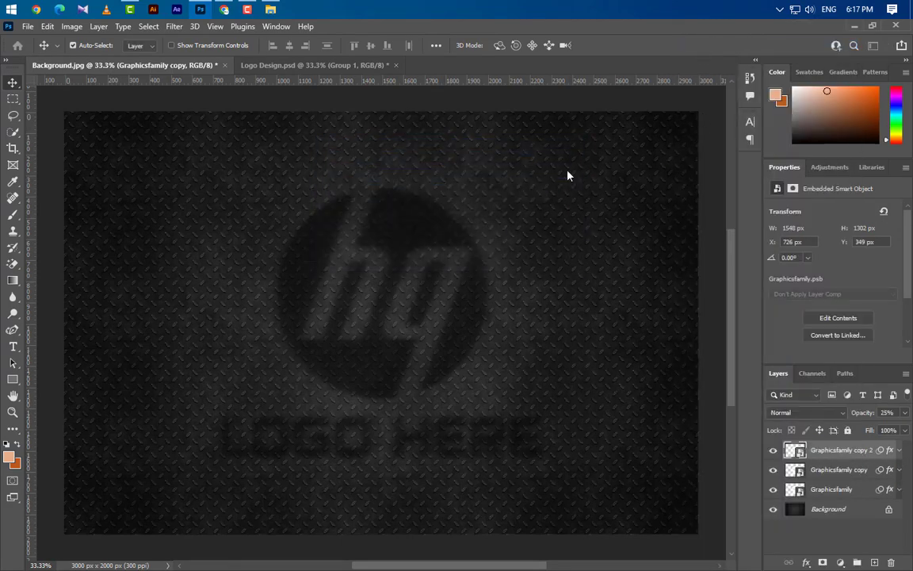
Step: Clear the layer style of Graphicsfamily copy 2 and delete its smart filters
right_click(880, 450)
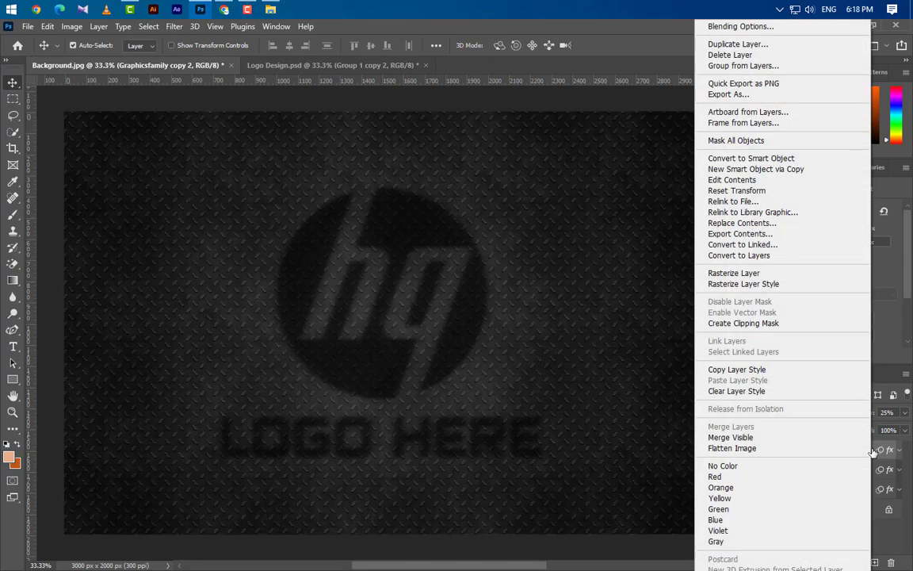
click(764, 392)
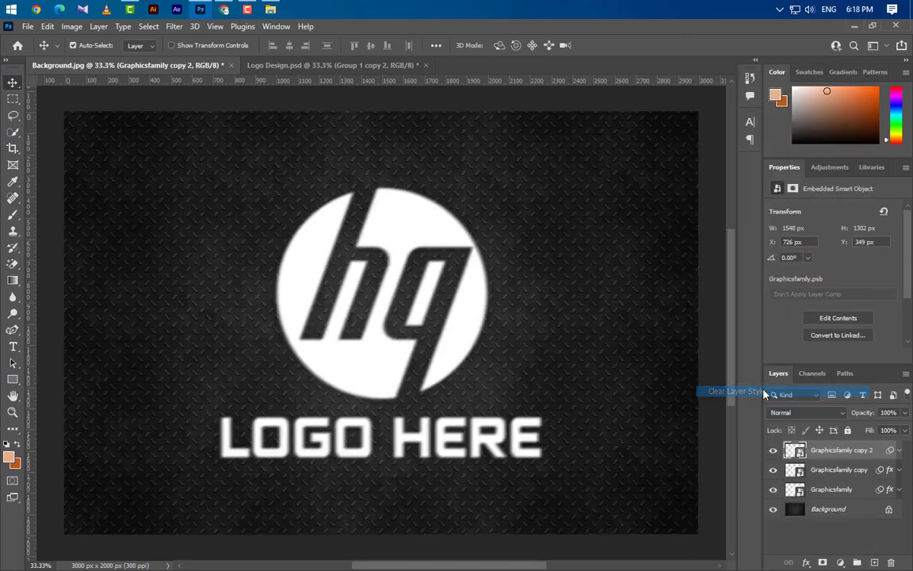
click(899, 450)
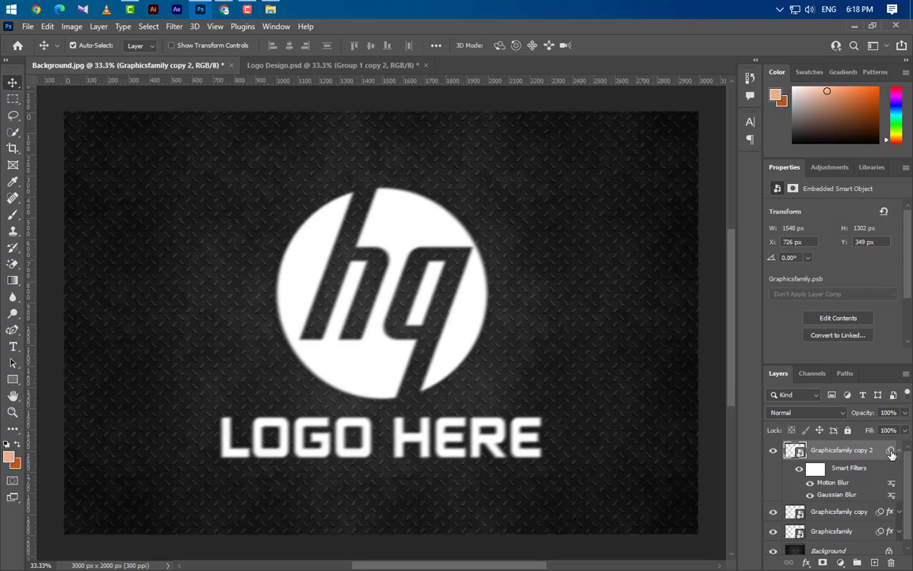
drag(894, 556, 893, 561)
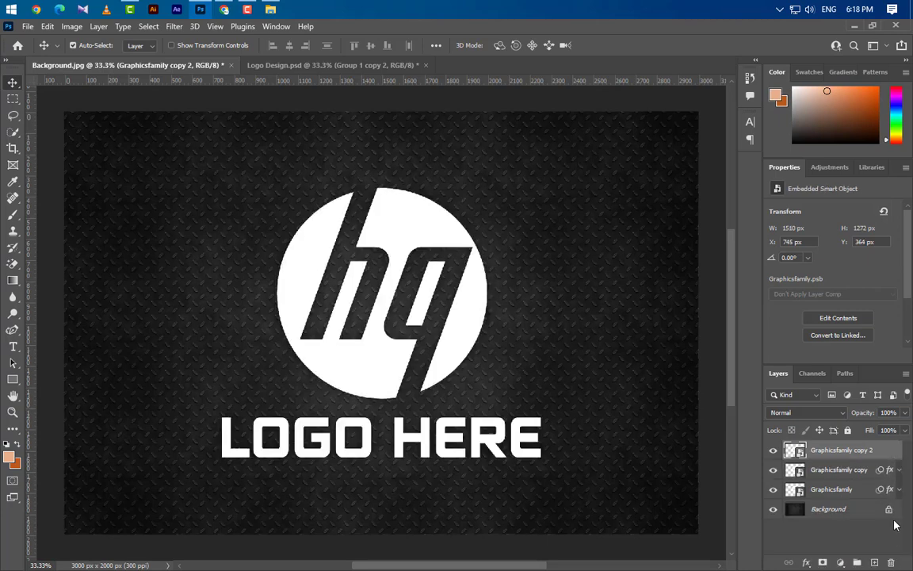
Step: Add a Drop Shadow effect to Graphicsfamily copy 2 and set its color to black (000000)
right_click(887, 454)
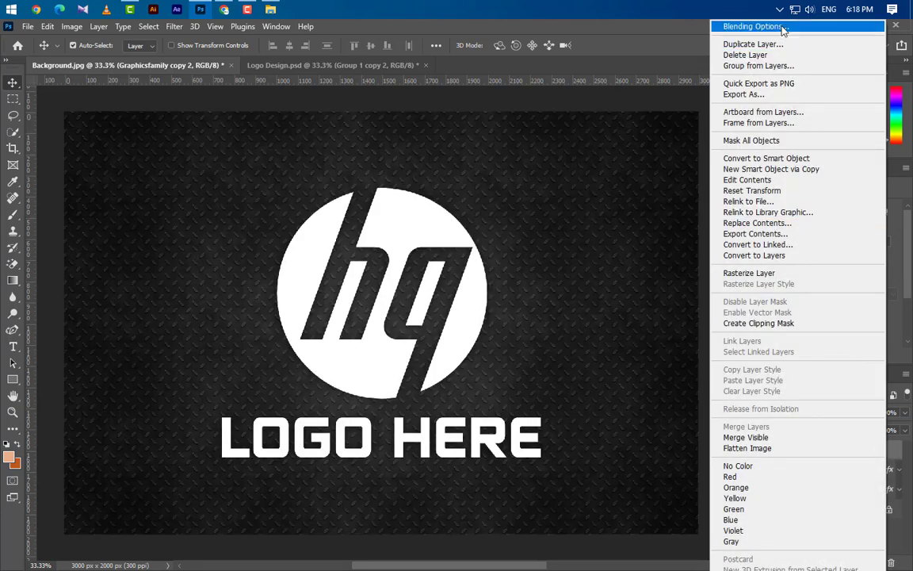
click(782, 29)
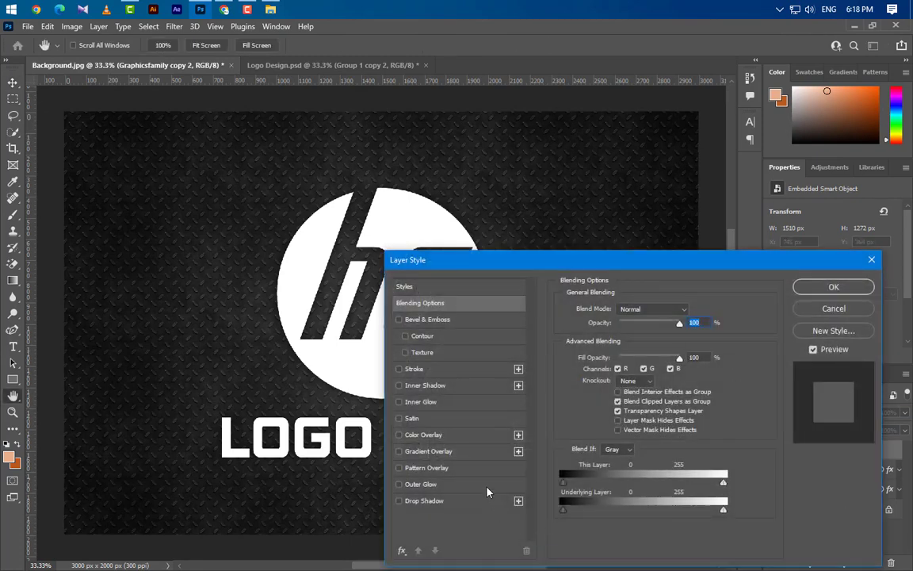
click(463, 502)
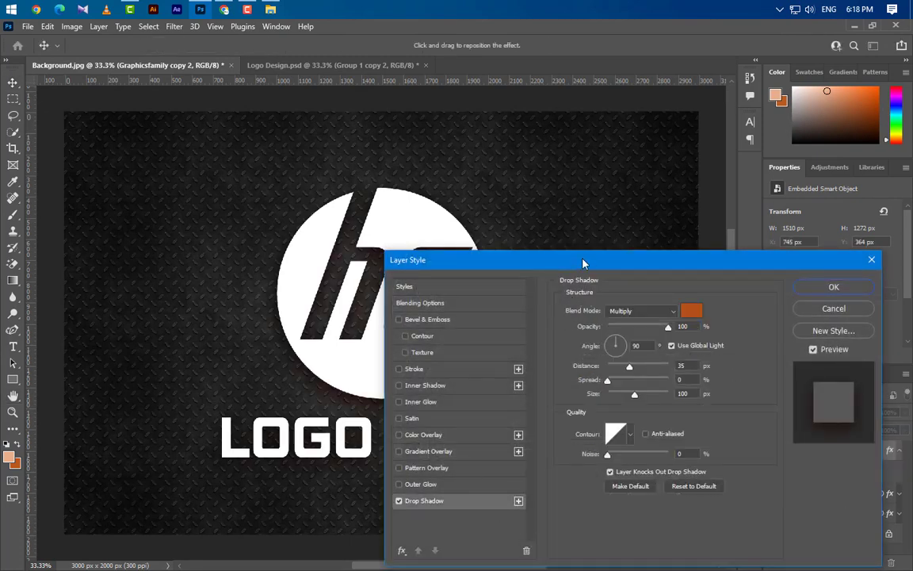
drag(581, 261, 650, 165)
click(757, 215)
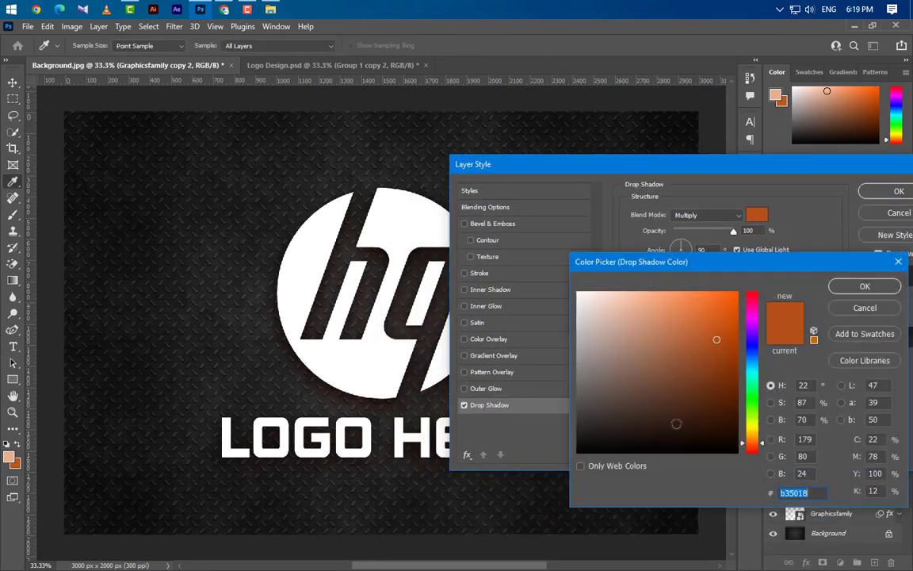
text(000000)
click(866, 286)
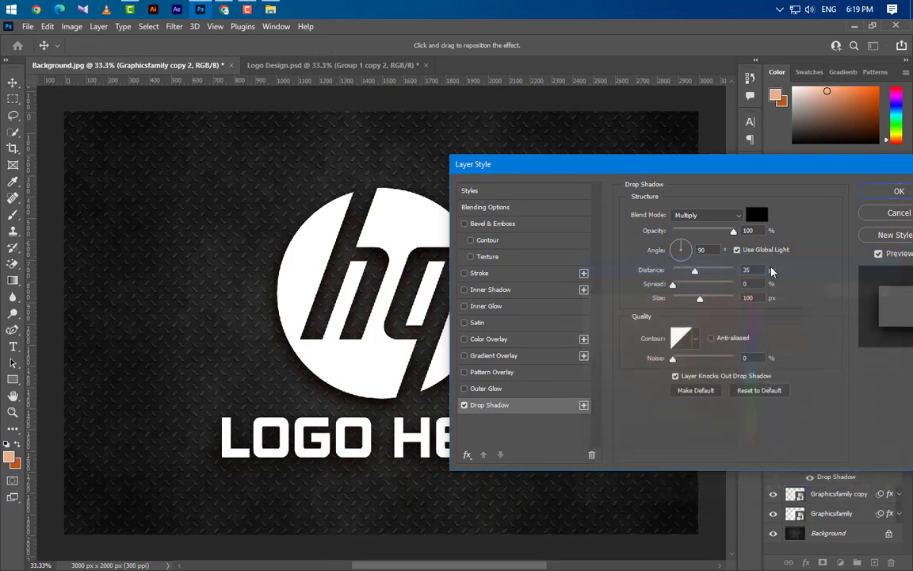
Step: Configure the drop shadow with Multiply blending, Use Global Light off, angle 20°, distance 5 px, spread 5% and size 5 px
click(710, 215)
click(704, 265)
click(702, 250)
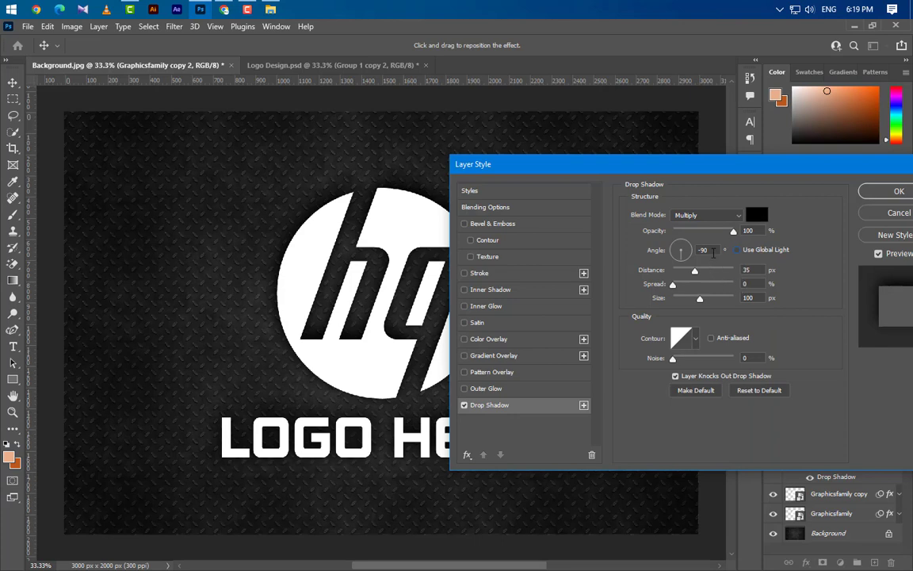
text(20)
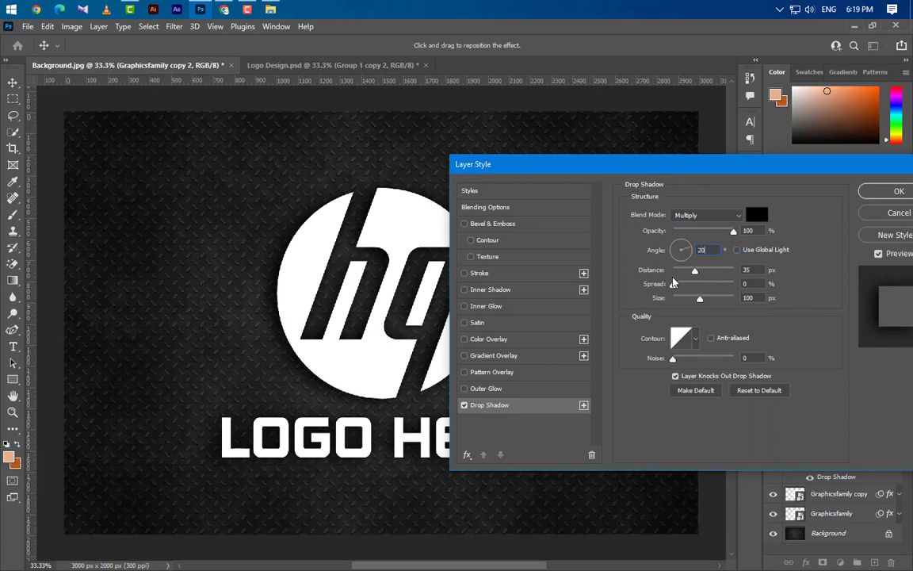
key(Tab)
text(5)
key(Tab)
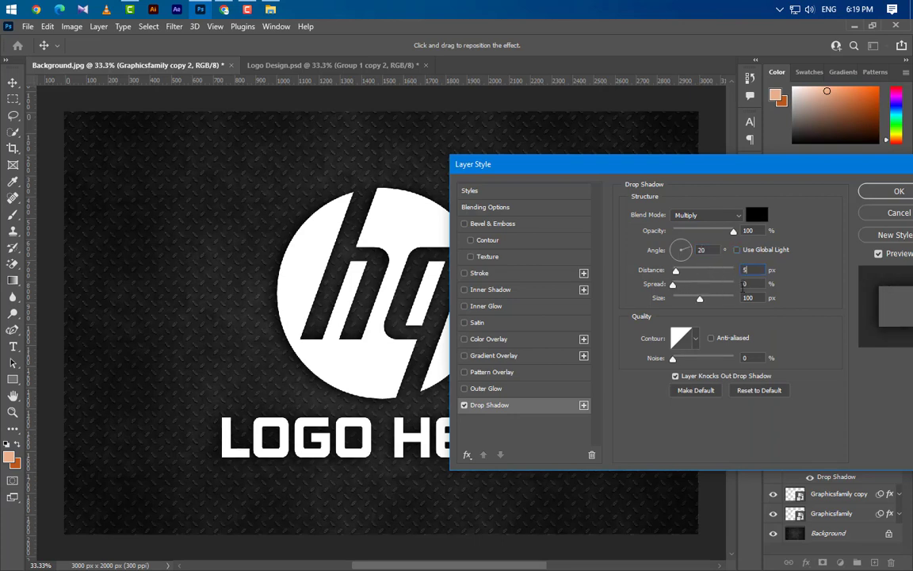
text(5)
key(Tab)
text(5)
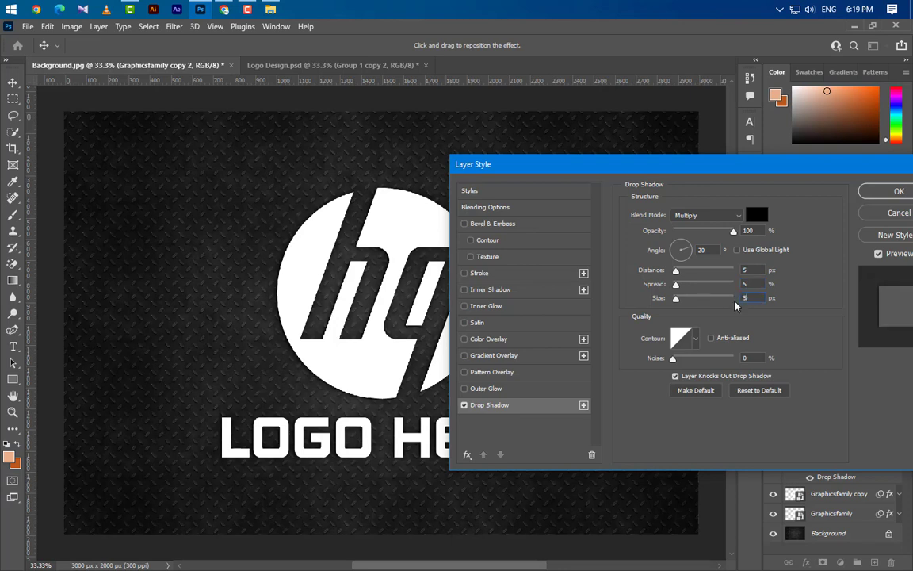
Step: Add a second drop shadow to Graphicsfamily copy 2 with opacity 75%, distance 15 px, spread 10% and size 20 px
click(583, 405)
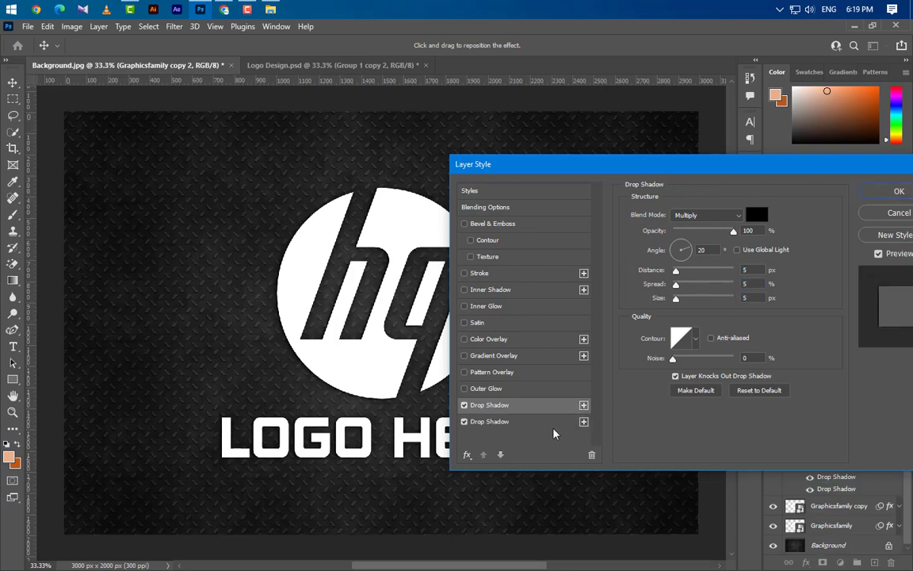
click(535, 423)
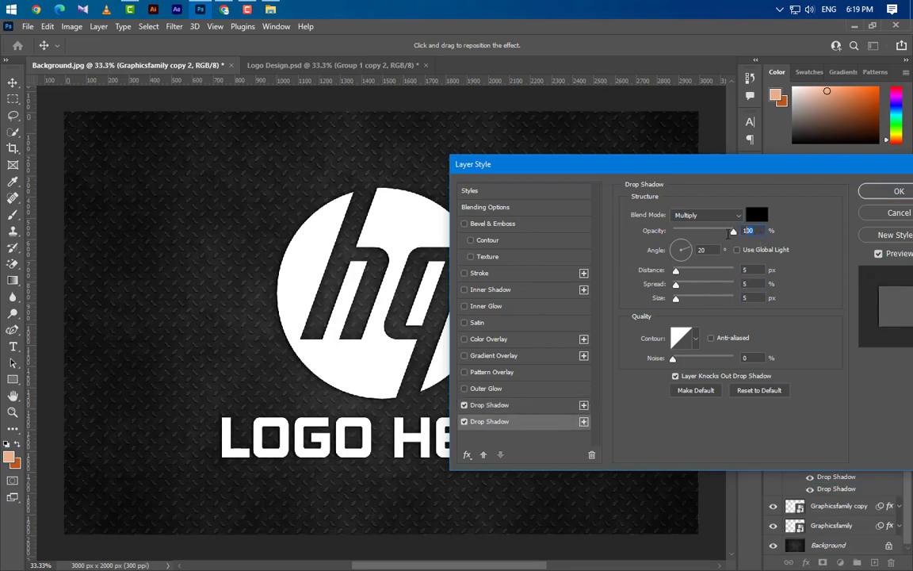
text(75)
key(Tab)
key(Tab)
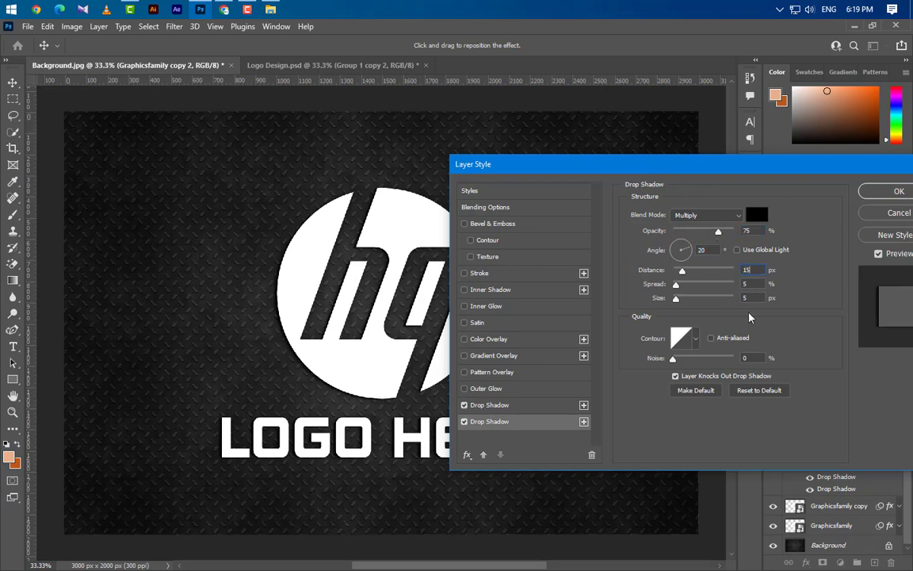
key(shift+Up)
key(Tab)
text(10)
key(Tab)
text(20)
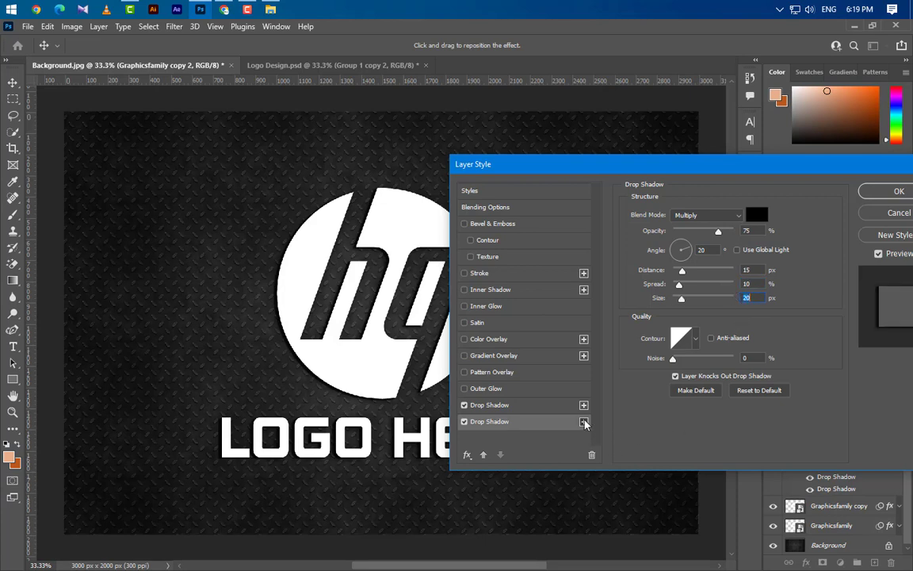
Step: Add a third drop shadow with opacity 50%, distance 20 px, spread 15% and size 35 px, and apply the layer style
click(583, 421)
click(523, 437)
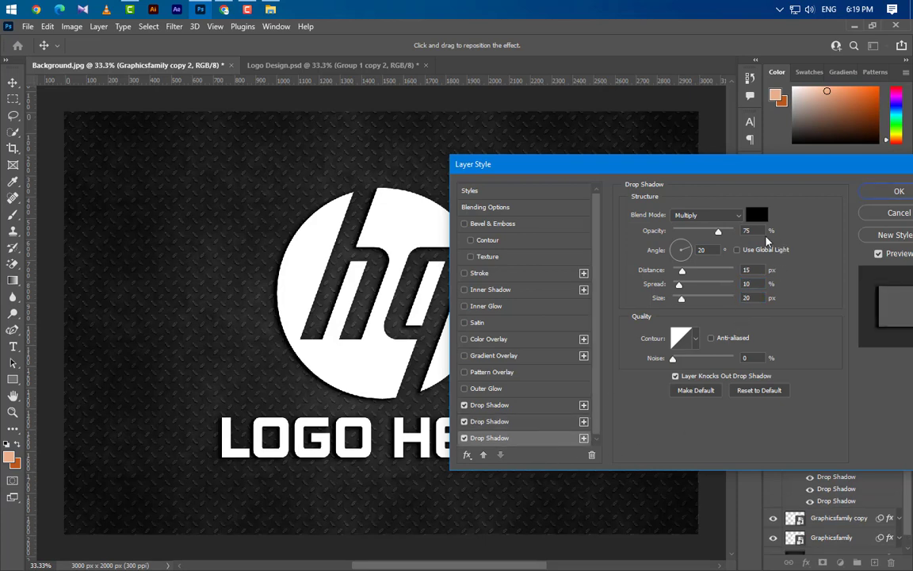
text(50)
key(Tab)
key(Tab)
text(20)
key(Tab)
text(15)
key(Tab)
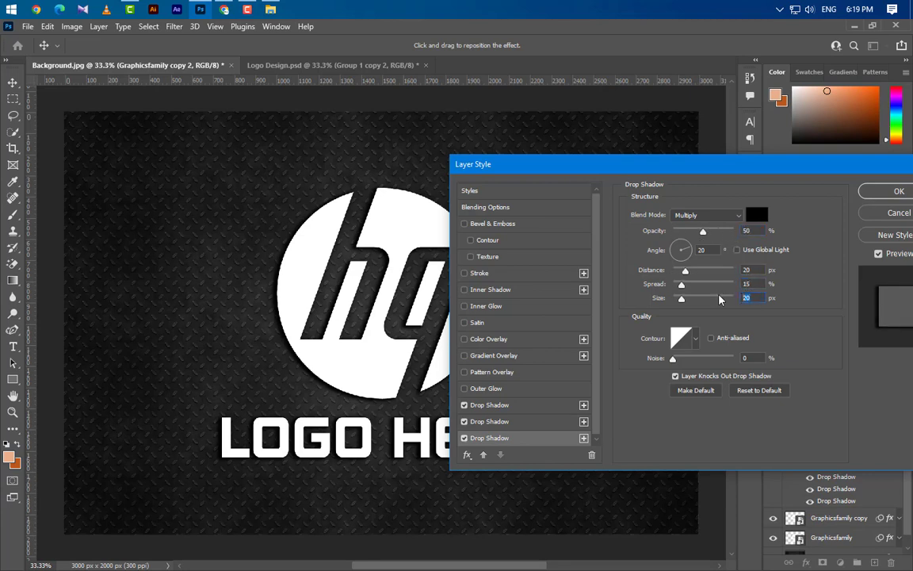
text(35)
click(876, 197)
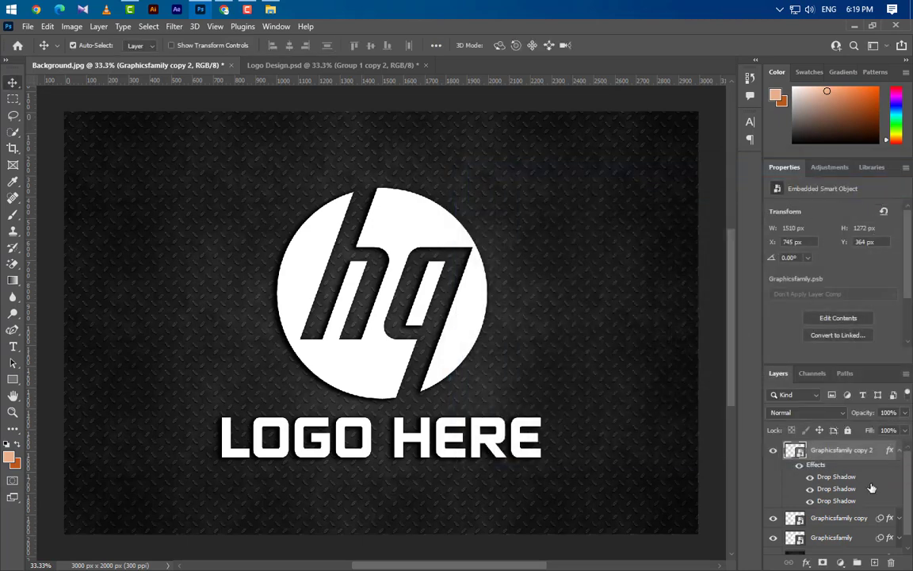
Step: Duplicate Graphicsfamily copy 2 within Background.jpg and clear the layer style of the duplicate
click(900, 450)
right_click(870, 452)
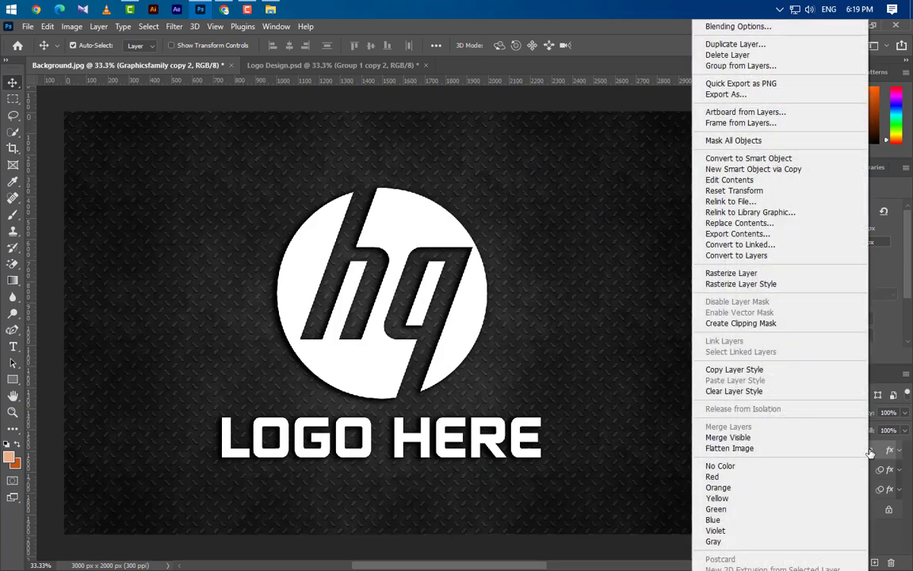
click(735, 43)
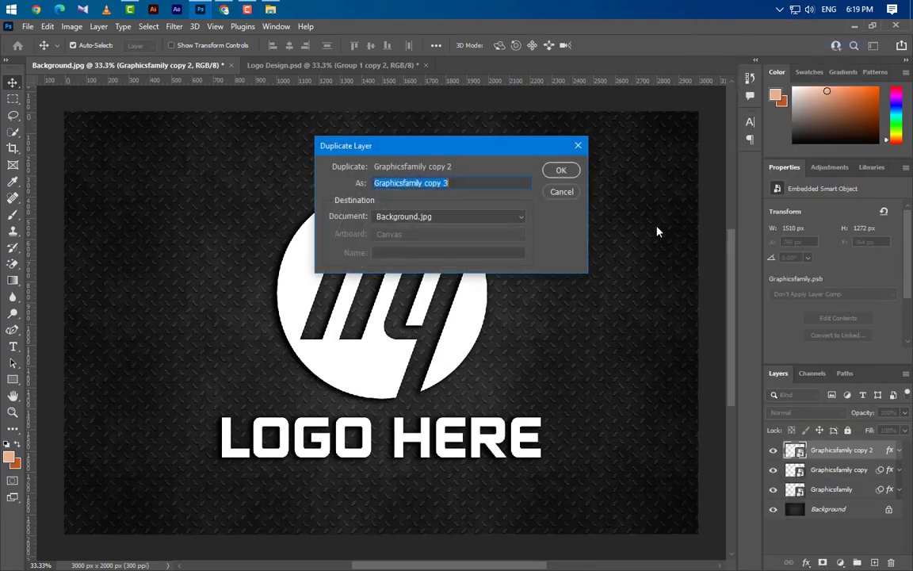
click(572, 171)
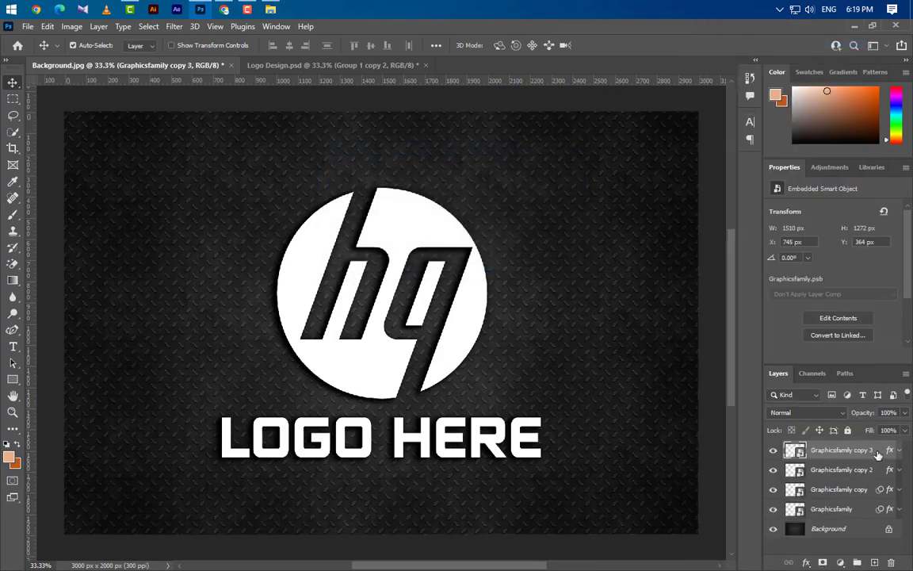
right_click(877, 453)
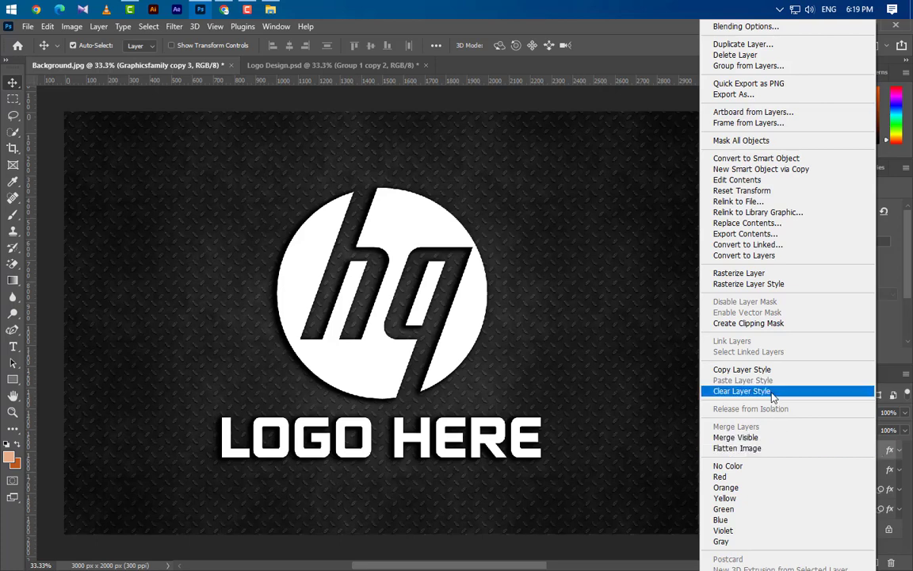
click(777, 390)
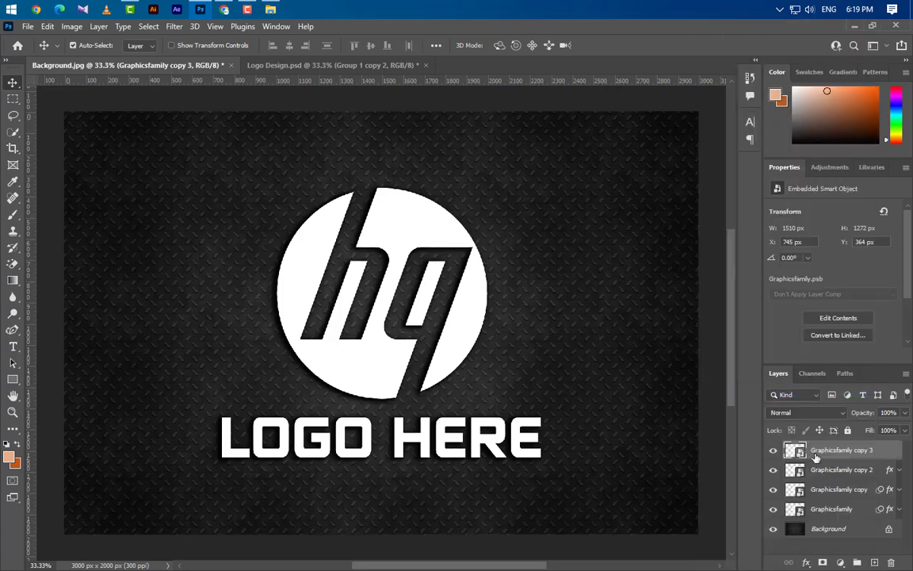
Step: Add a Bevel & Emboss to Graphicsfamily copy 3: Inner Bevel, Smooth technique, depth 34%, direction up, size 3 px, soften 2 px
right_click(881, 453)
click(749, 26)
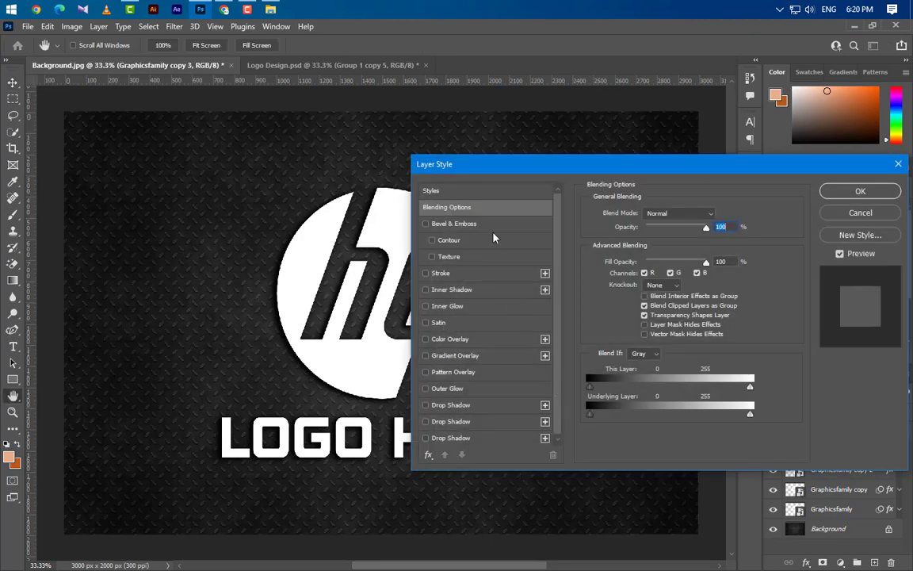
click(489, 226)
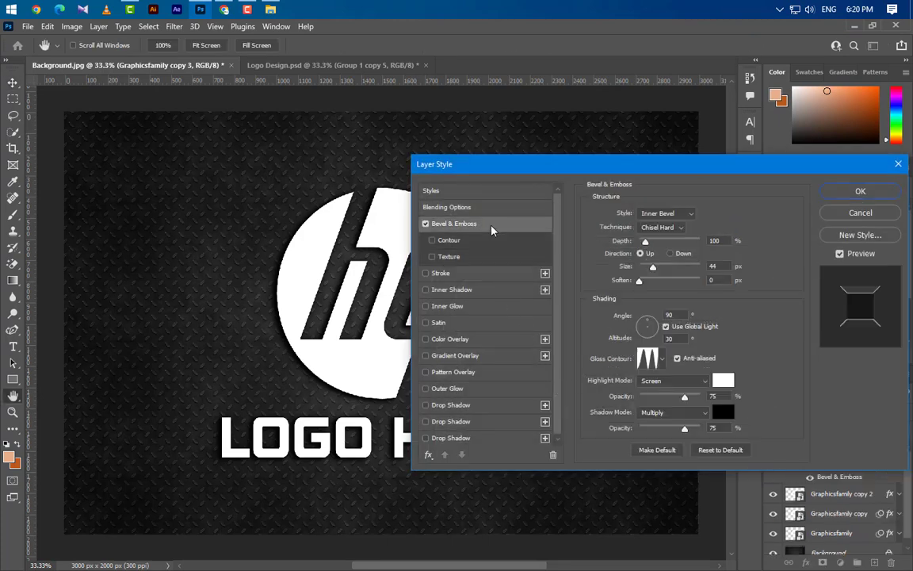
click(663, 213)
click(664, 227)
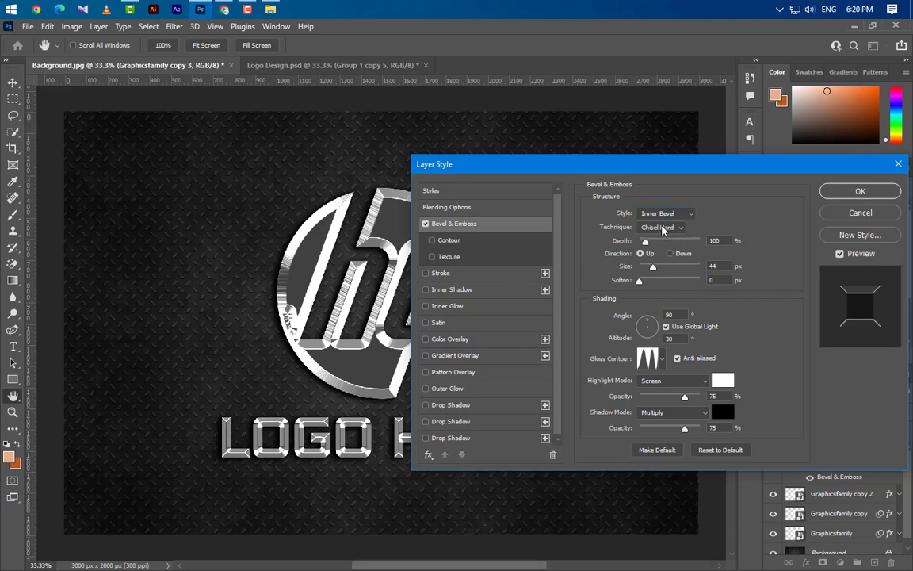
click(665, 237)
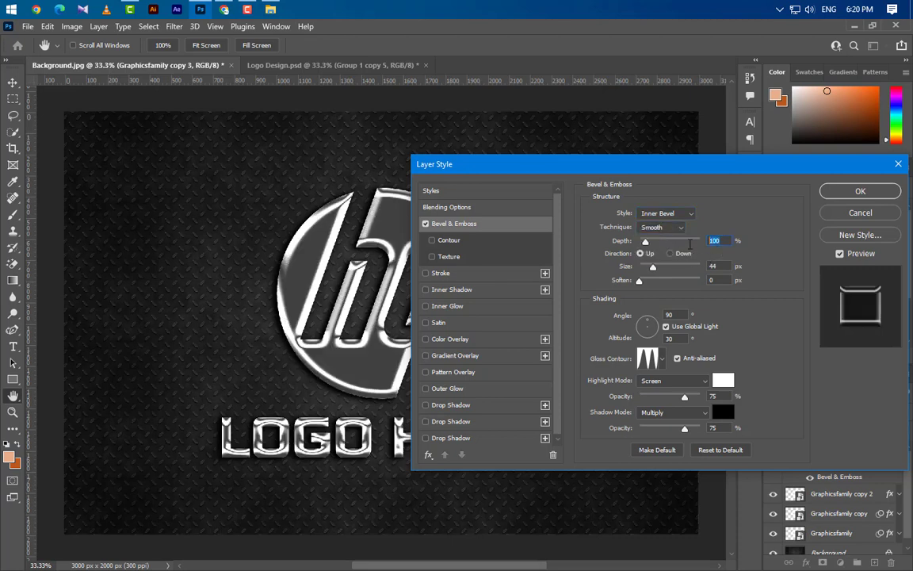
text(34)
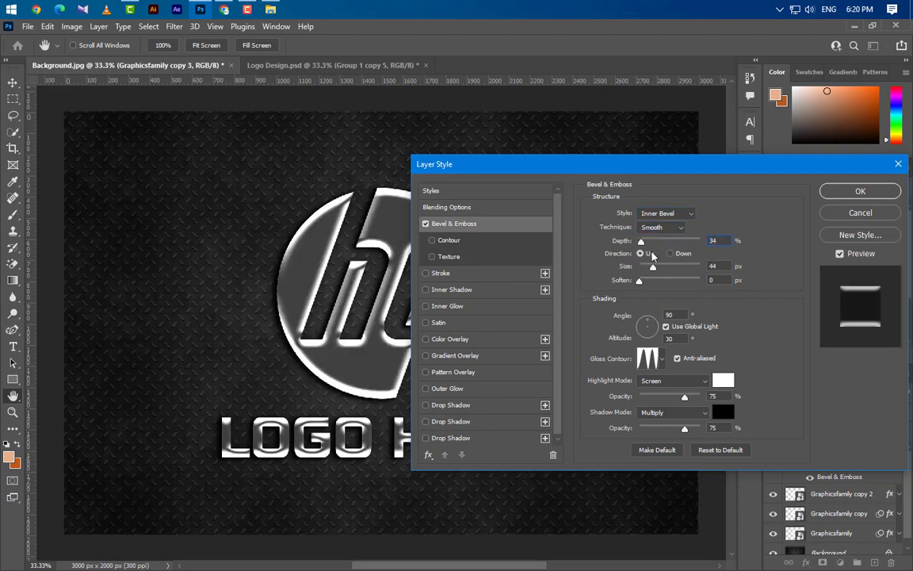
key(Tab)
text(3)
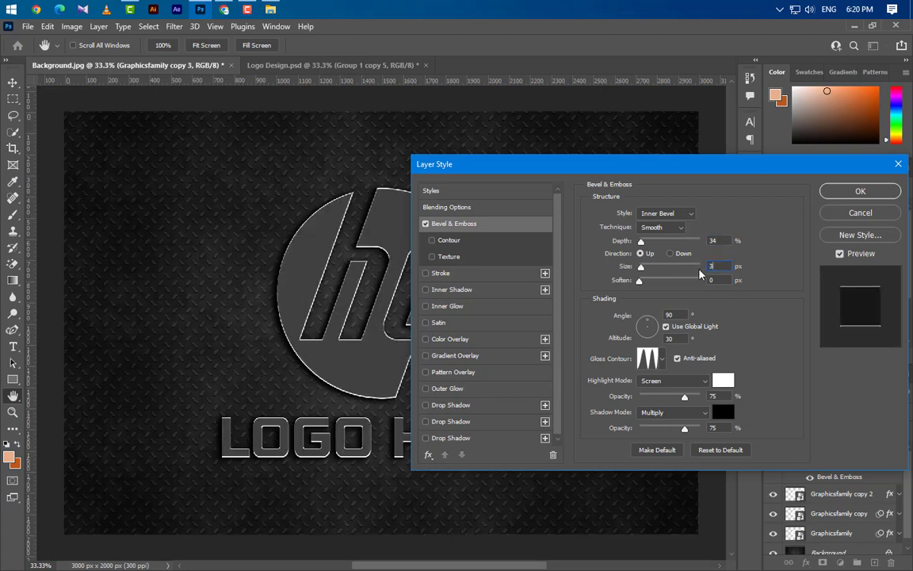
key(Tab)
text(2)
Step: Set the bevel shading to angle 90° with Use Global Light and Anti-aliased off and the straight linear gloss contour
drag(684, 315, 658, 316)
click(666, 326)
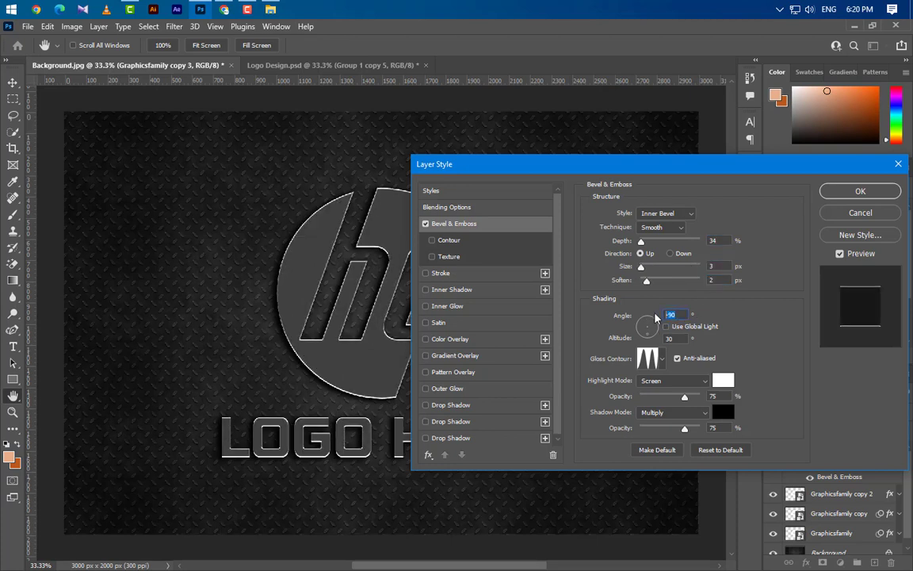
text(90)
key(Tab)
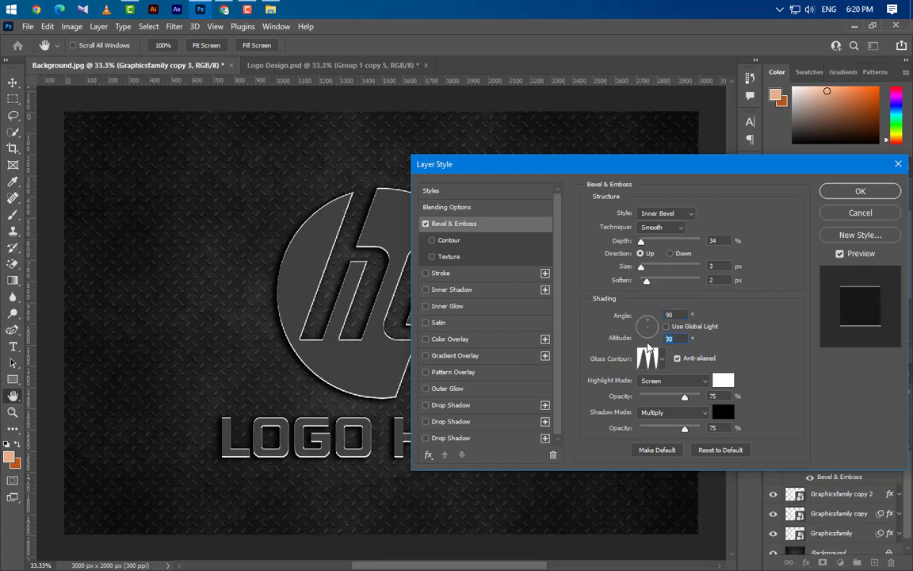
click(677, 359)
click(662, 359)
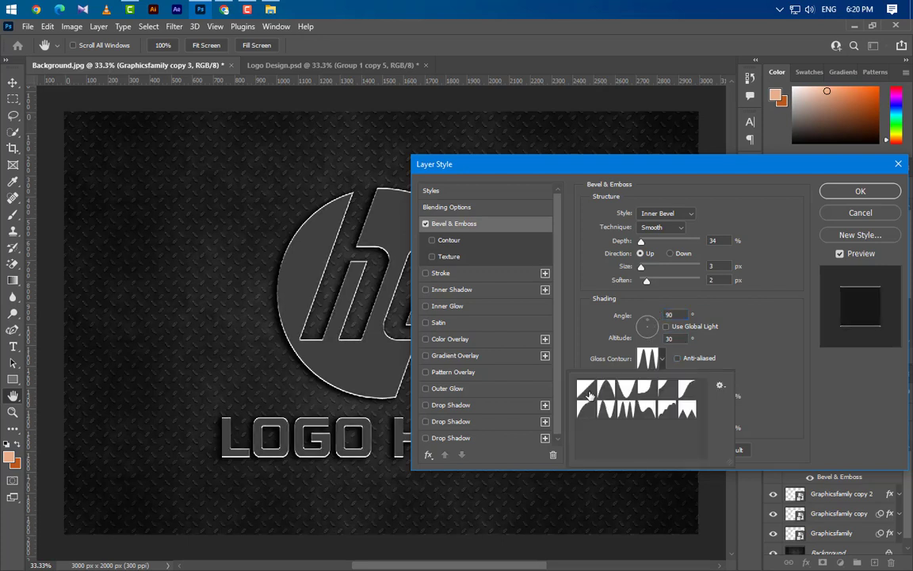
click(585, 390)
click(747, 360)
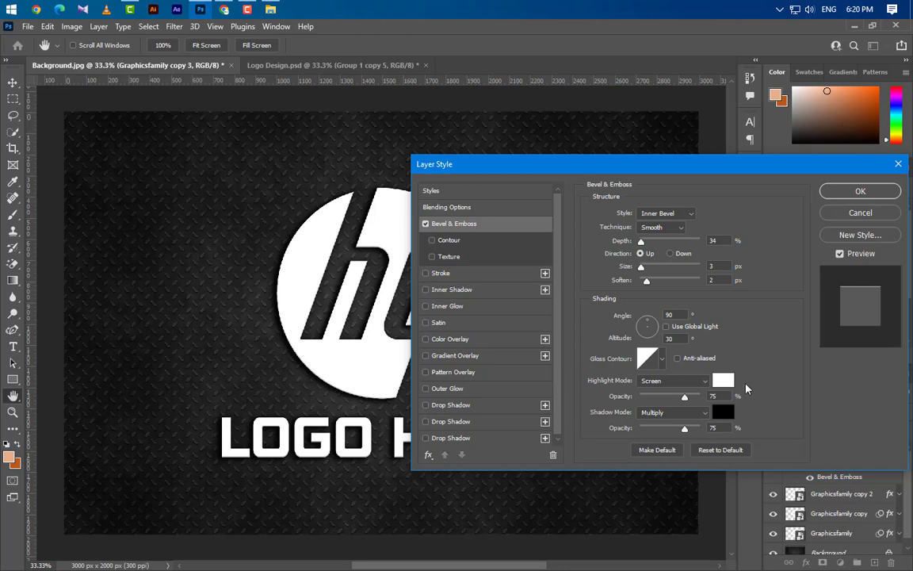
Step: Set the bevel's highlight mode to Normal at 20% opacity
click(669, 380)
click(650, 264)
drag(719, 395, 689, 399)
text(20)
Step: Set the bevel's shadow mode to Multiply in black (000000) at 90% opacity
click(682, 413)
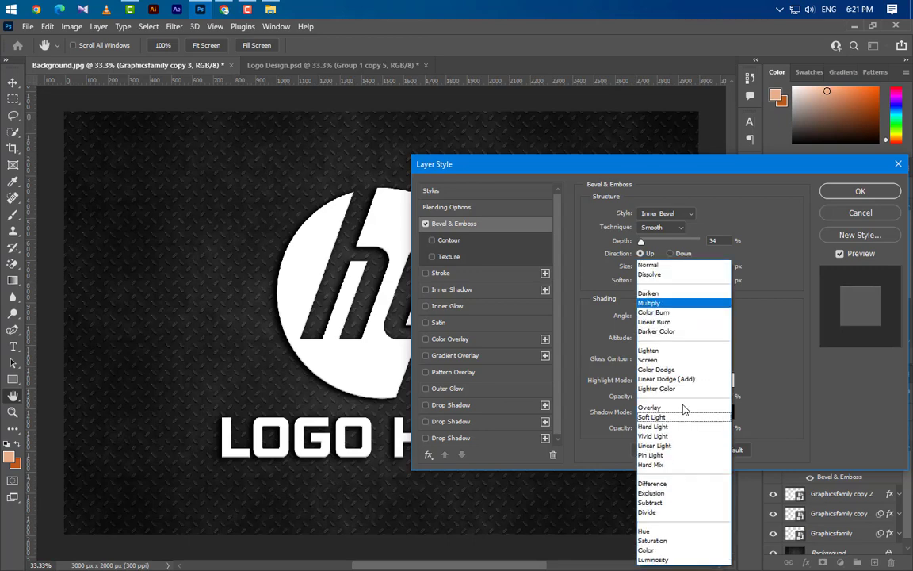
click(672, 305)
click(722, 412)
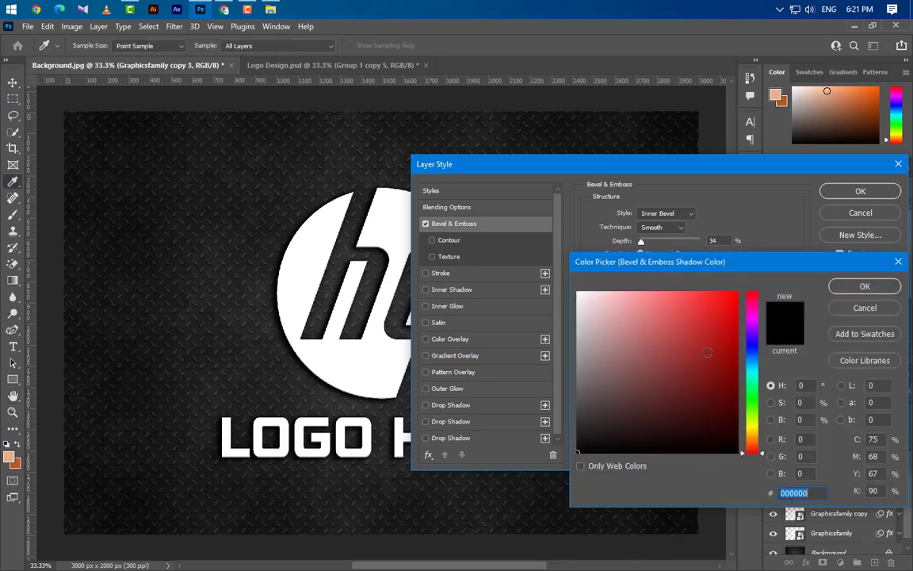
click(862, 286)
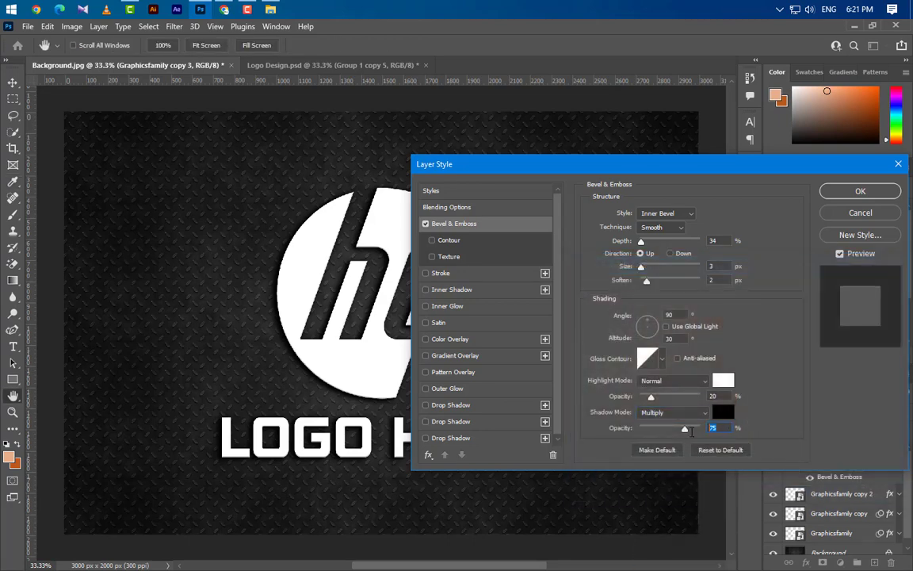
drag(718, 428, 691, 429)
text(90)
key(Tab)
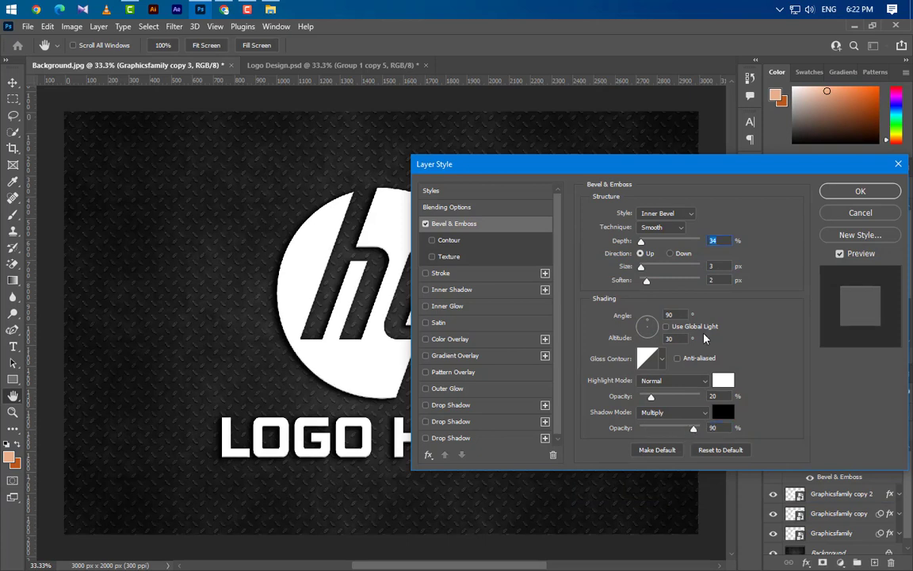
Step: Add an Inner Shadow effect to Graphicsfamily copy 3 with Overlay blending in white
click(451, 289)
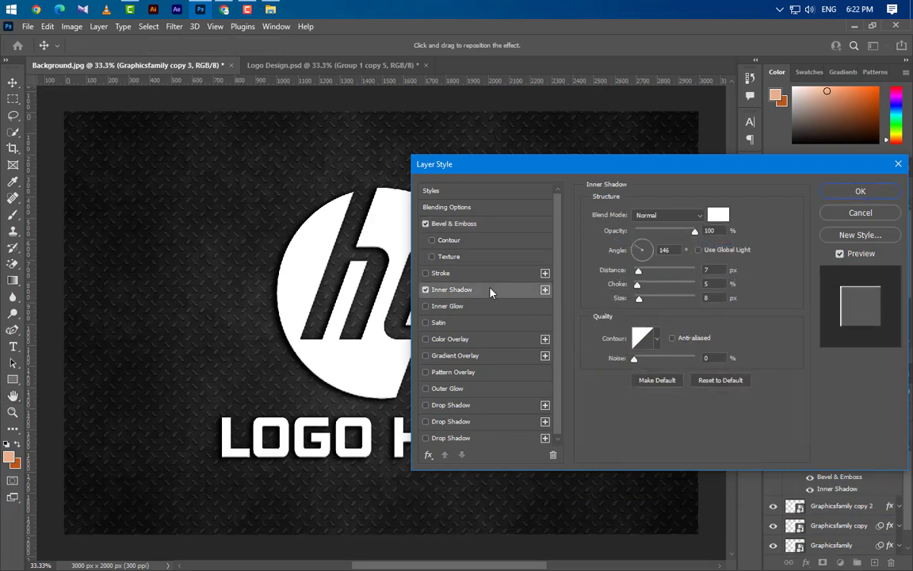
click(670, 215)
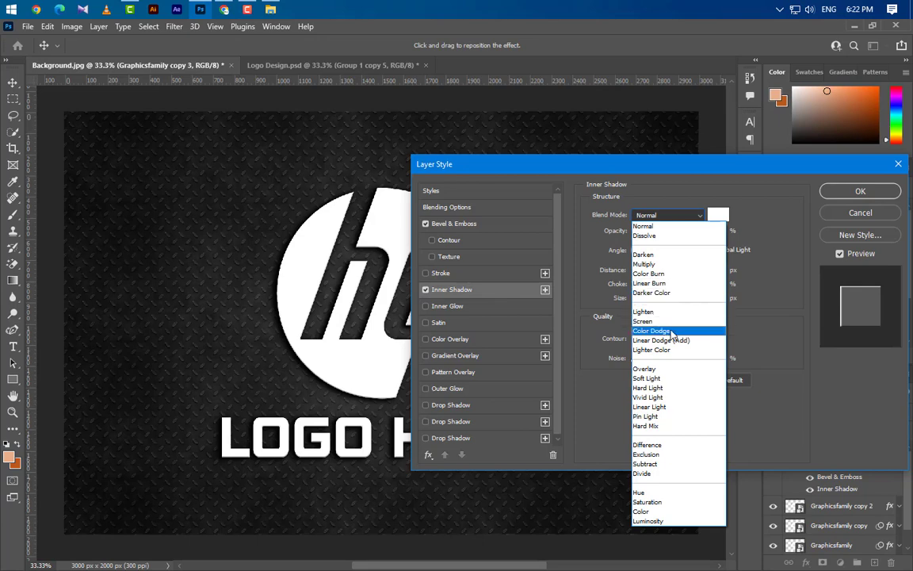
click(668, 370)
click(717, 215)
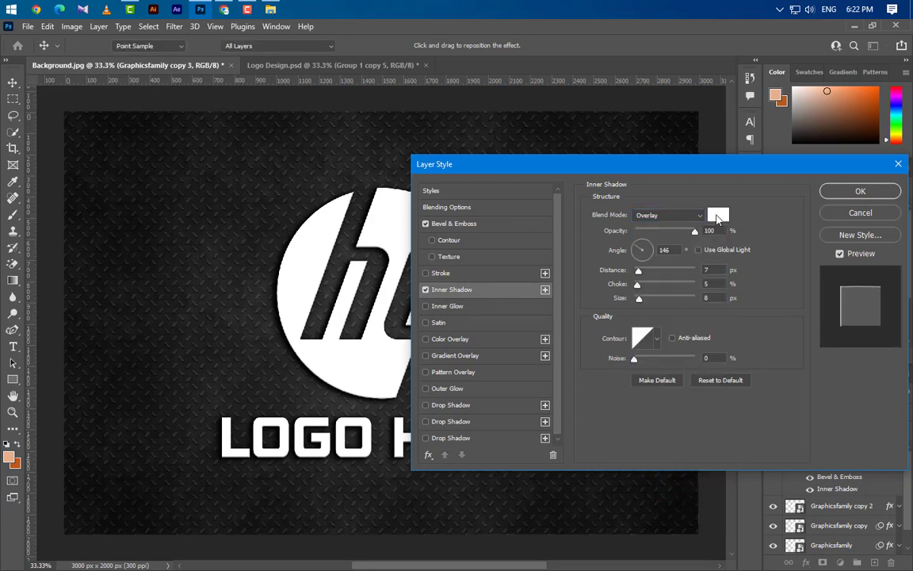
click(857, 287)
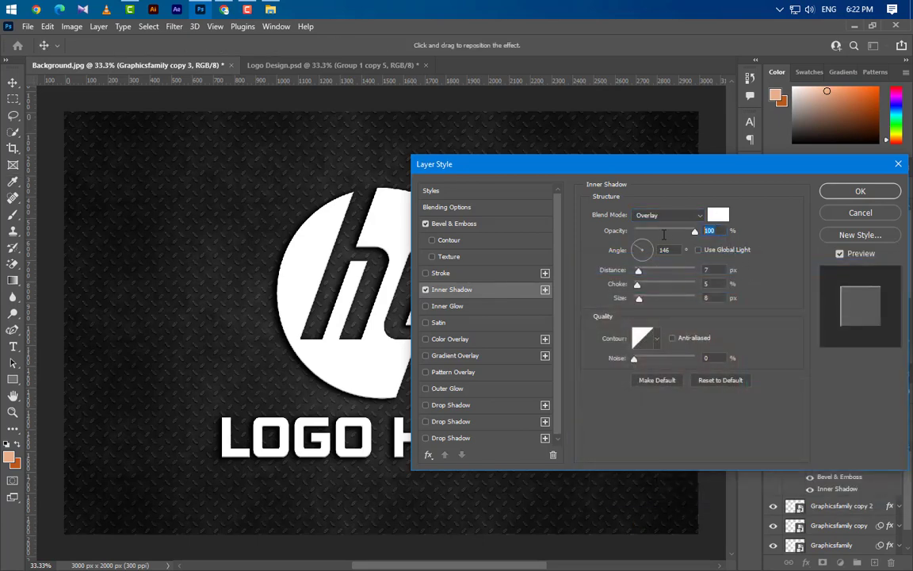
Step: Set the inner shadow's opacity to 30%, angle to 90°, distance to 3 px, choke to 2% and size to 1 px
text(30)
key(Tab)
text(90)
key(Tab)
text(3)
key(Tab)
text(2)
key(Tab)
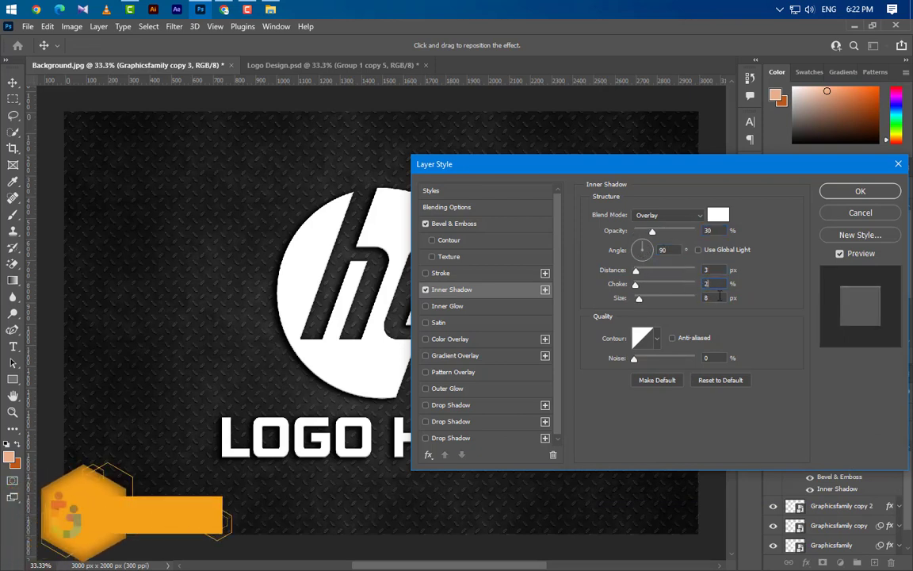
text(1)
key(Tab)
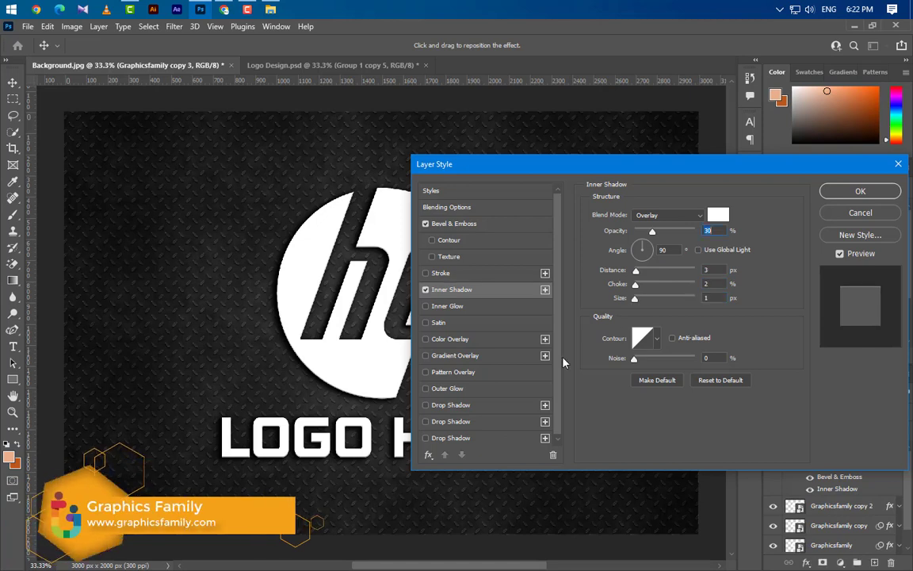
Step: Add a Satin effect to Graphicsfamily copy 3 with Multiply blending in black at 20% opacity
click(438, 322)
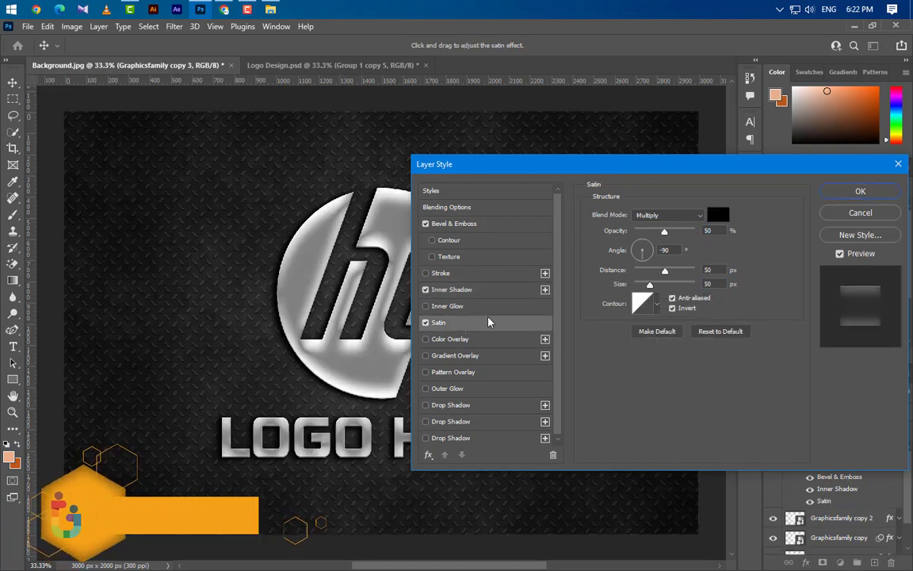
click(668, 215)
click(657, 264)
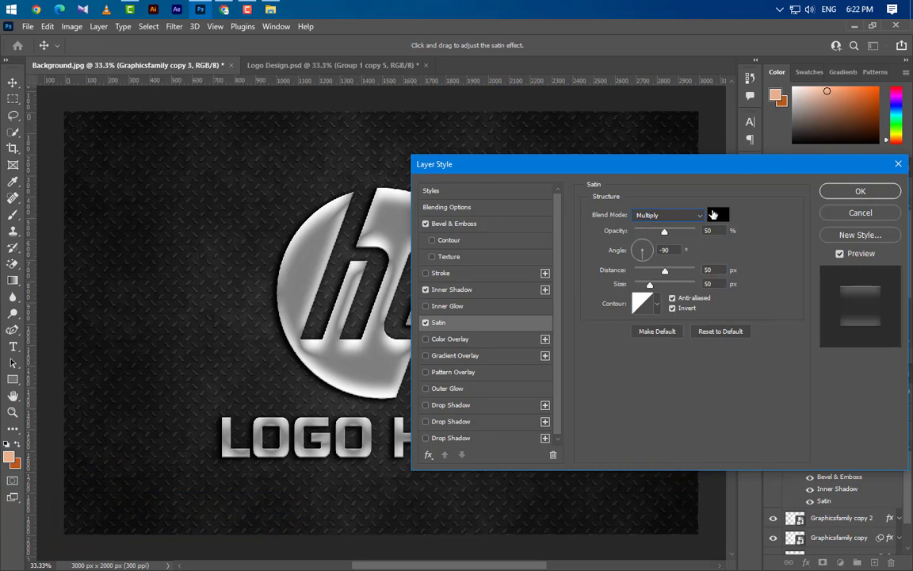
click(717, 215)
click(866, 288)
text(20)
key(Tab)
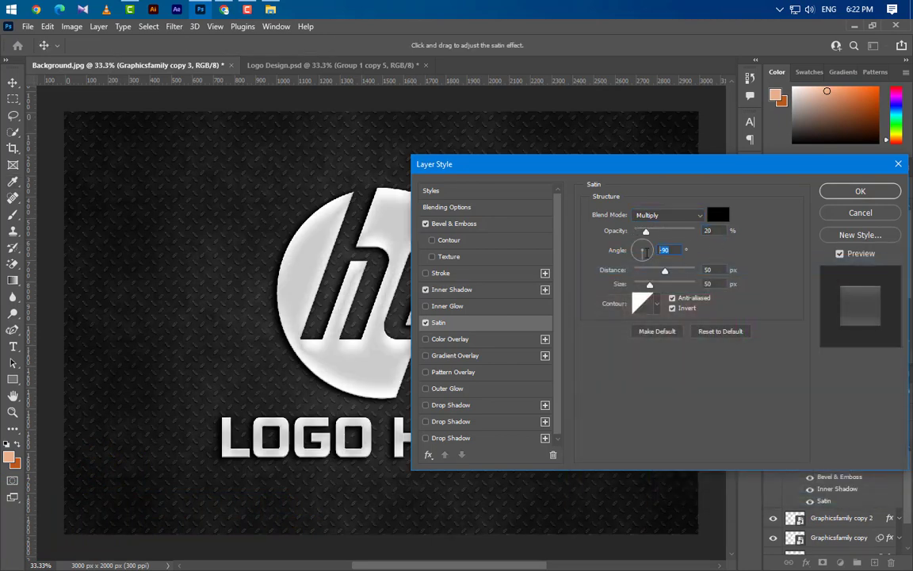
Step: Set the satin's angle to 90°, distance to 250 px and size to 250 px
text(90)
key(Tab)
text(250)
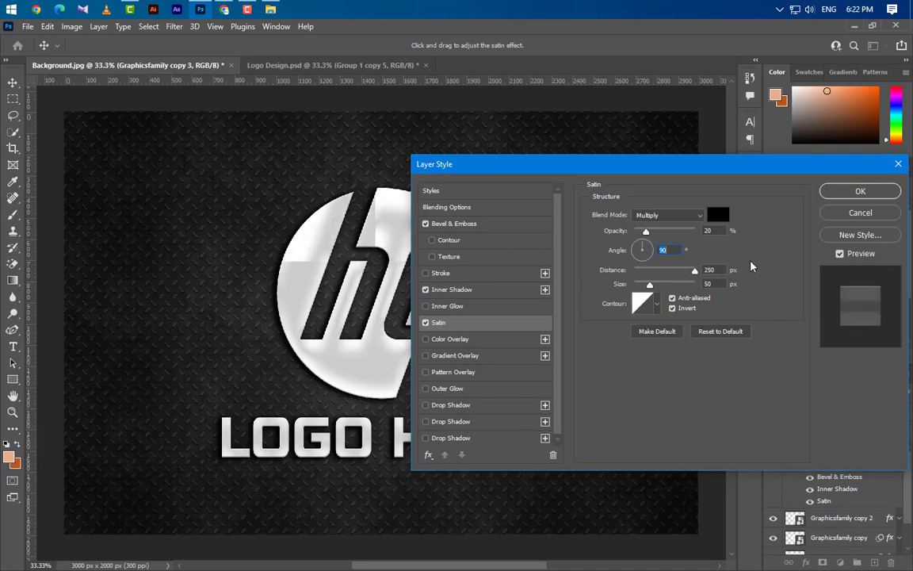
key(Tab)
text(250)
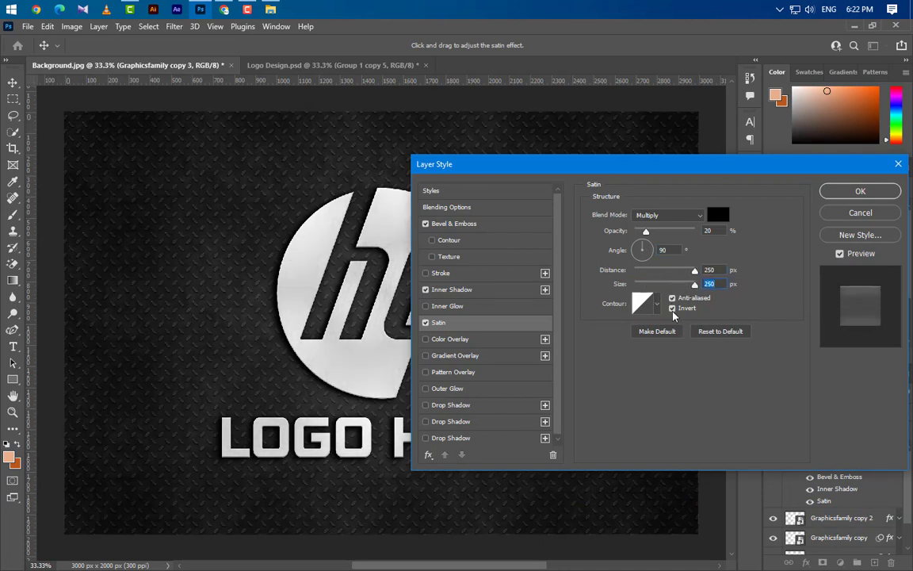
Step: Turn off Invert for the satin and give it the double-ring contour
click(672, 308)
click(656, 304)
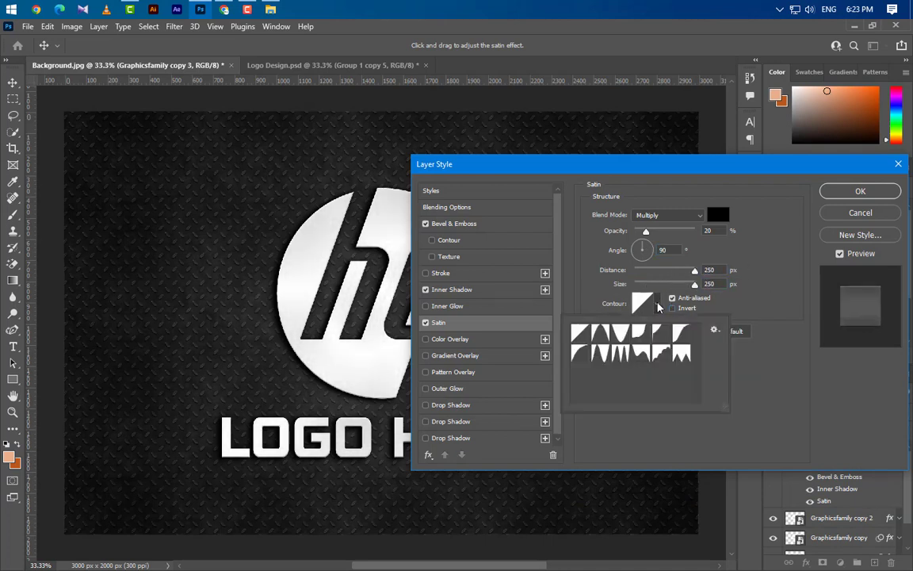
click(623, 355)
click(786, 368)
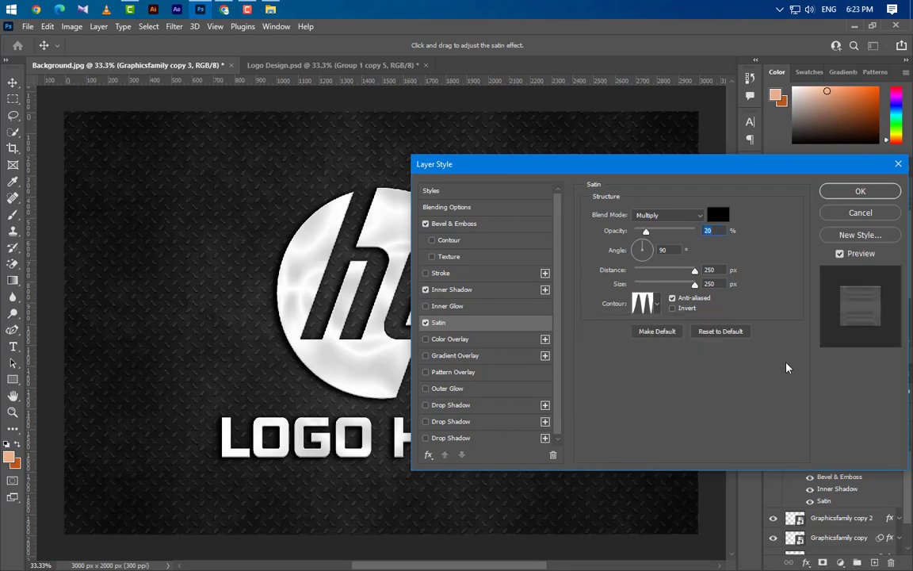
Step: Add a Pattern Overlay effect to Graphicsfamily copy 3 using the grey brushed-metal pattern
click(493, 373)
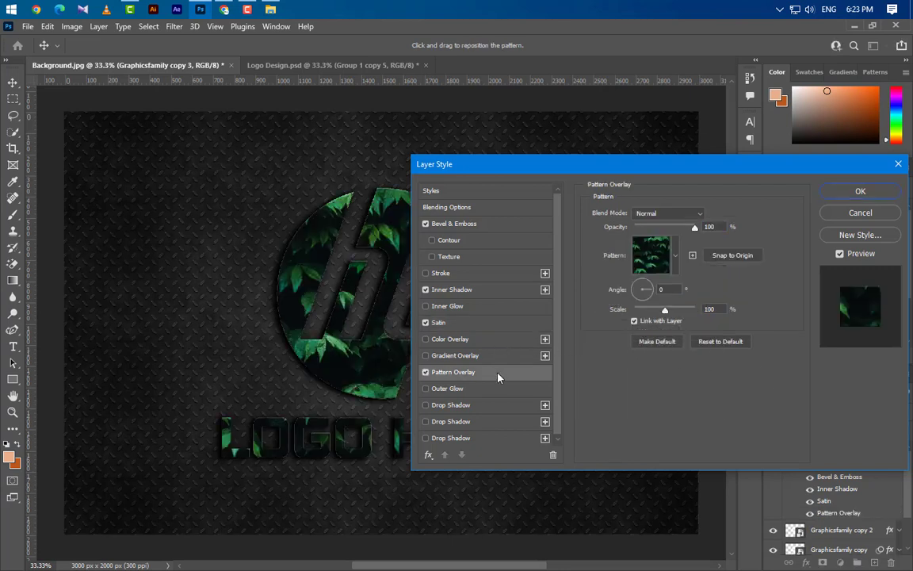
click(675, 256)
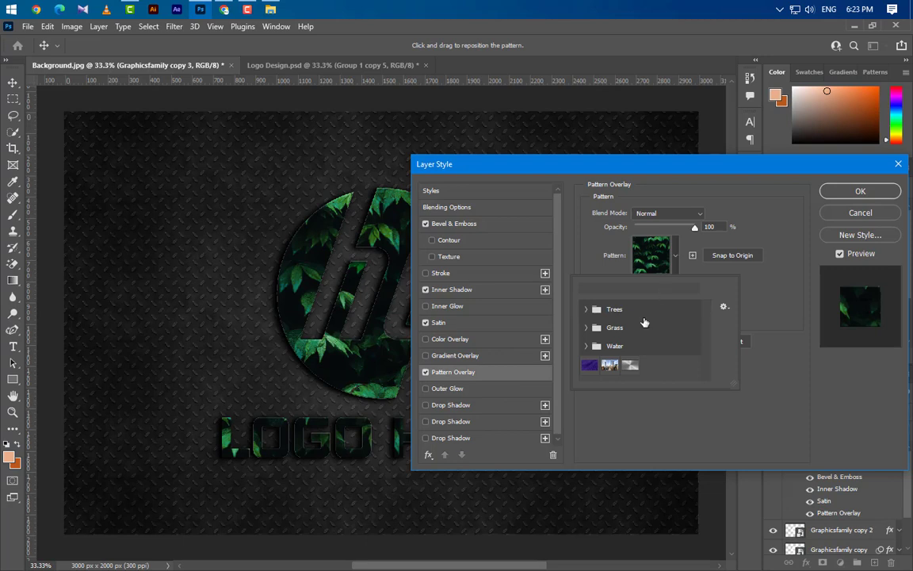
click(630, 365)
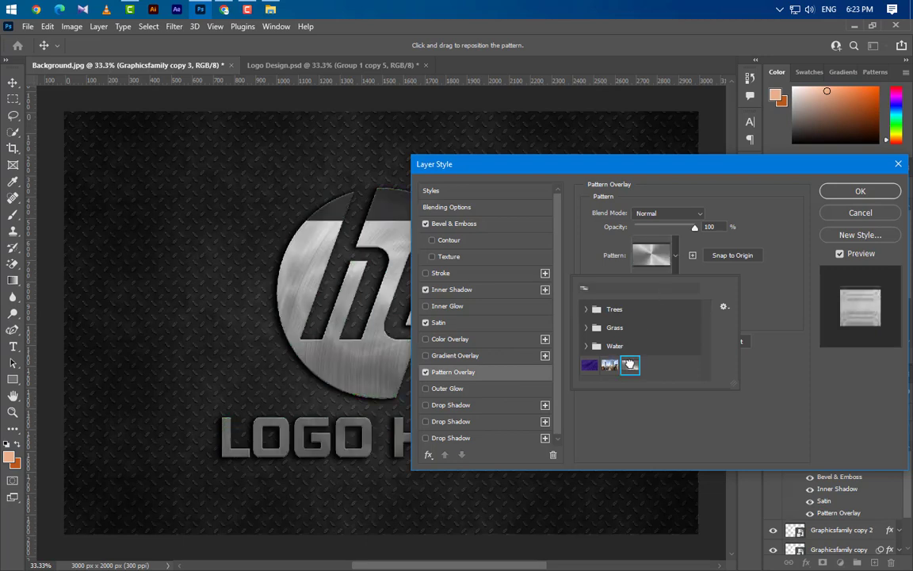
Step: Adjust the pattern overlay's scale and reposition the brushed metal so its radial centre sits in the middle of the round logo mark
drag(600, 165, 666, 121)
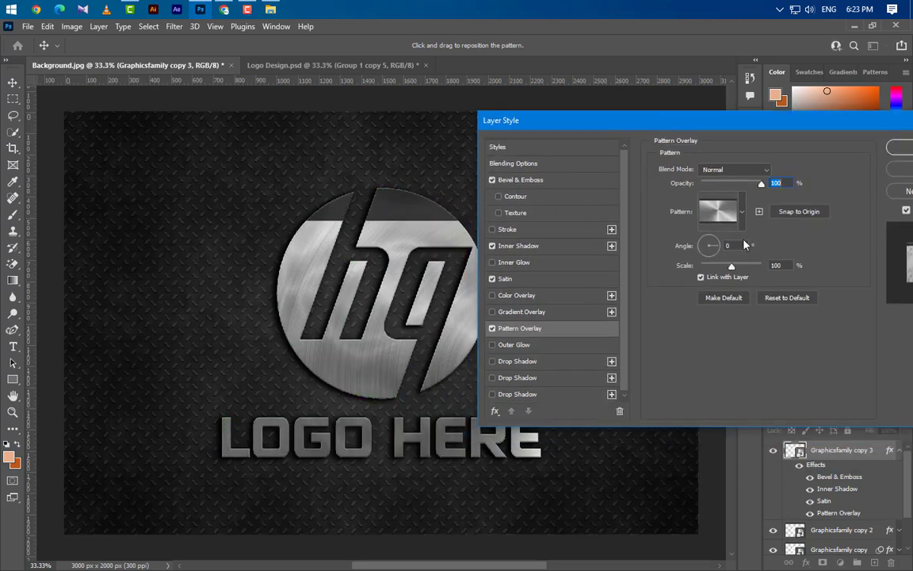
double_click(777, 183)
key(Tab)
drag(784, 266, 758, 266)
click(414, 357)
drag(391, 330, 373, 309)
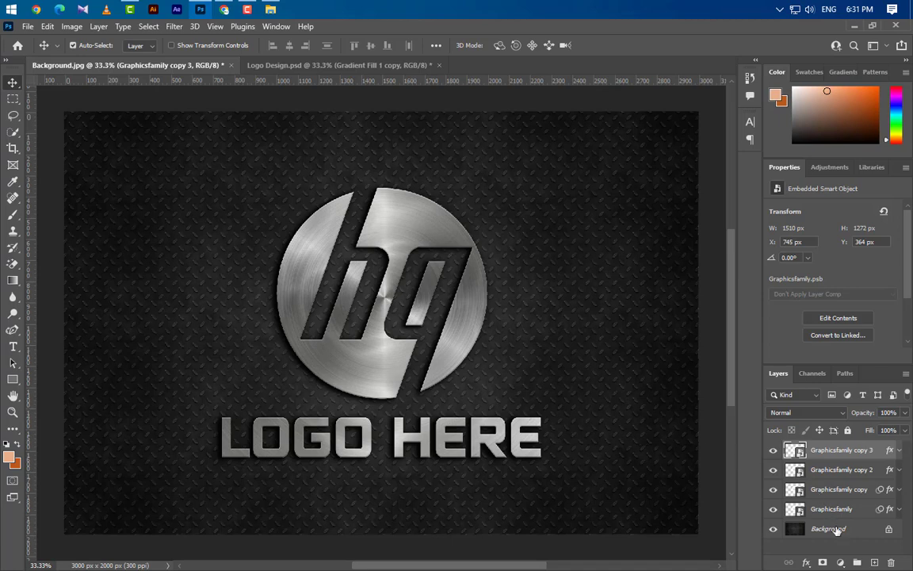
Step: Add a linear Gradient Fill layer above the logo layers and set the gradient's starting colour stop to black (000000)
click(841, 563)
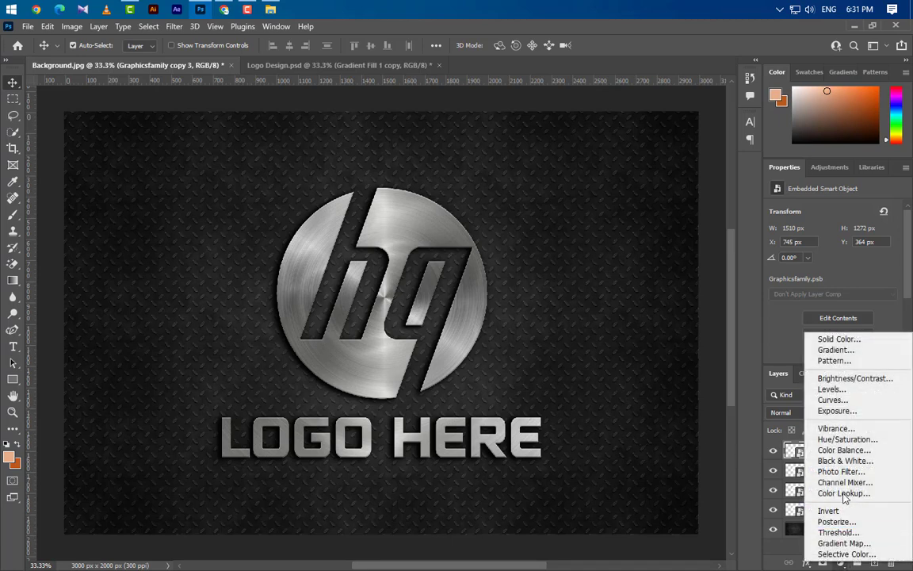
click(838, 350)
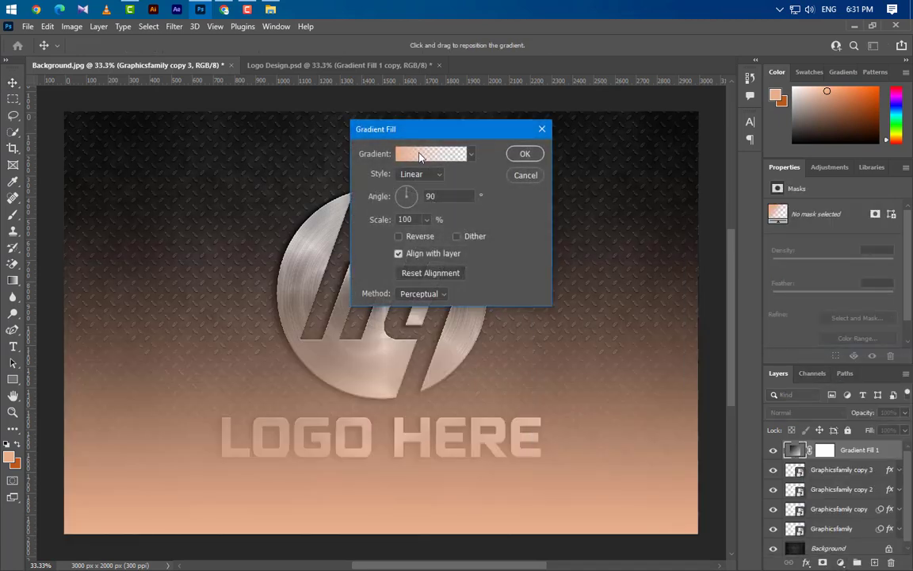
click(421, 156)
double_click(533, 459)
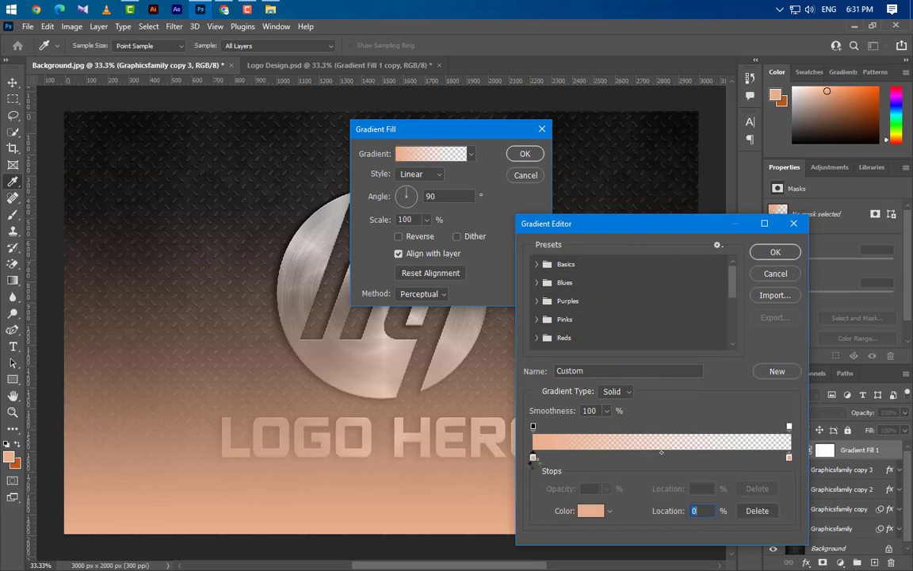
drag(593, 447, 474, 483)
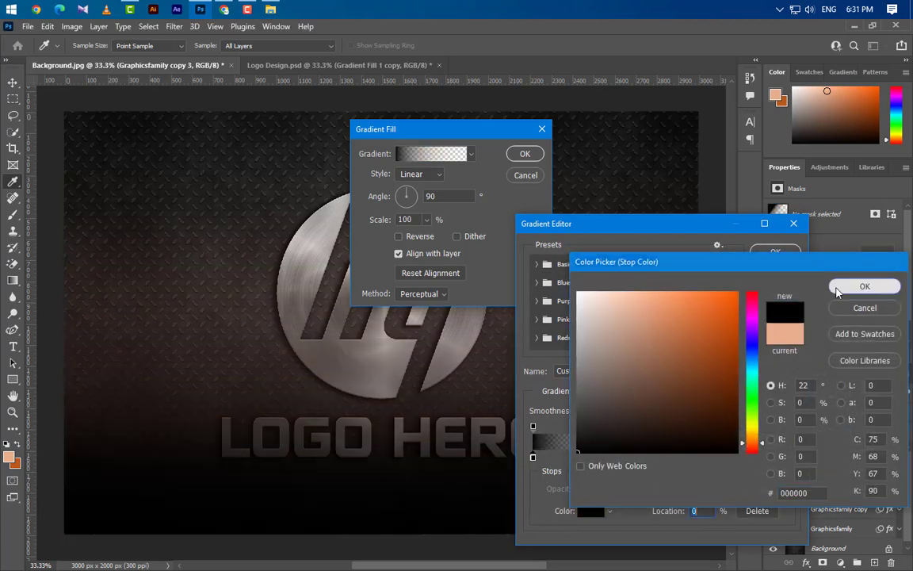
click(865, 286)
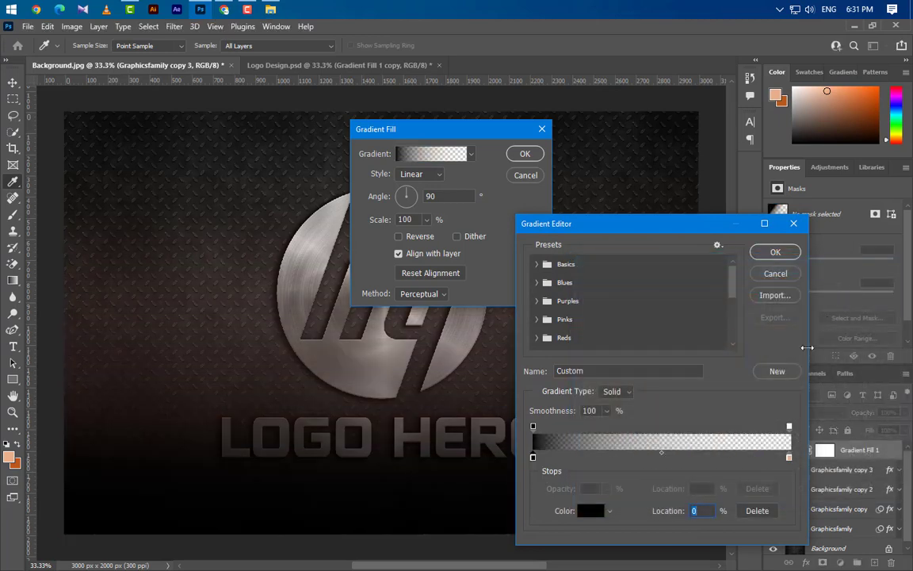
Step: Set the gradient's starting opacity stop to 80% and its ending colour stop to white
click(532, 427)
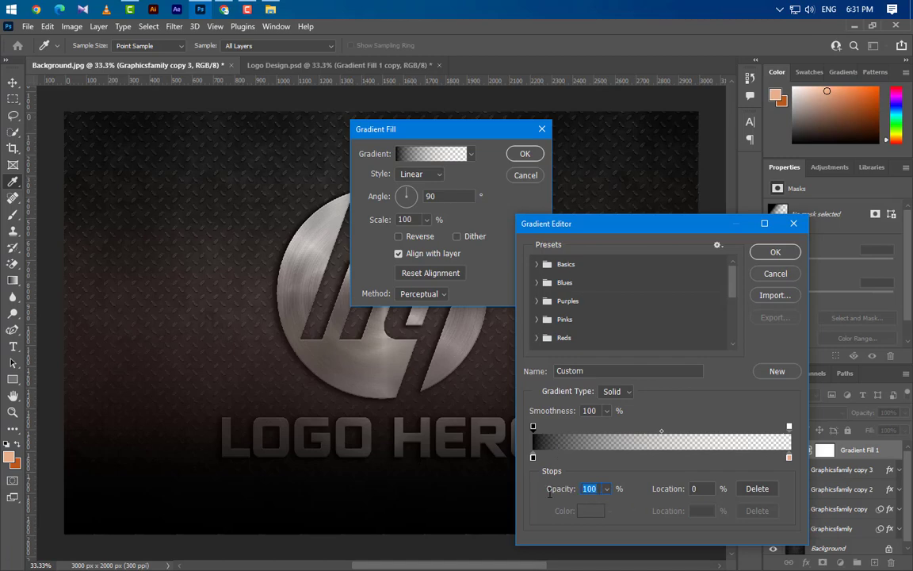
text(80)
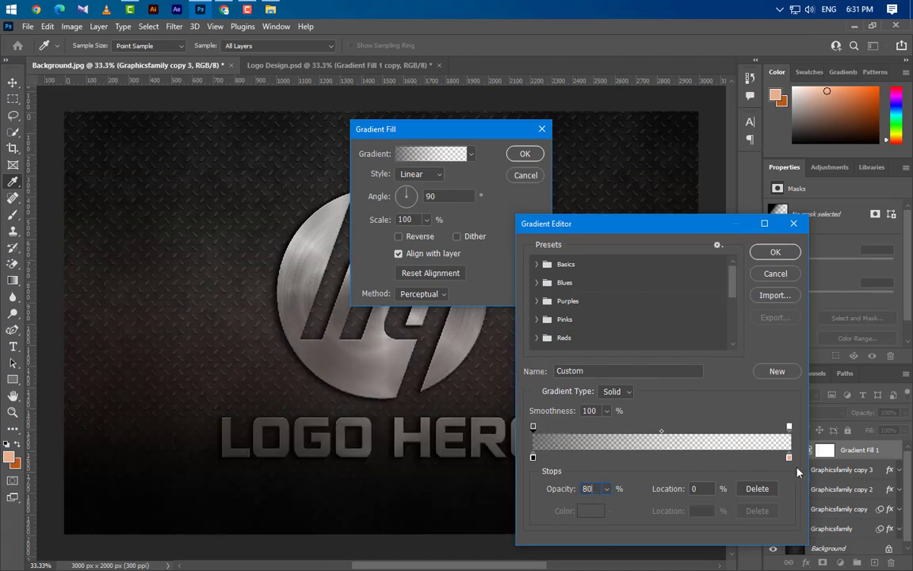
click(789, 457)
click(590, 510)
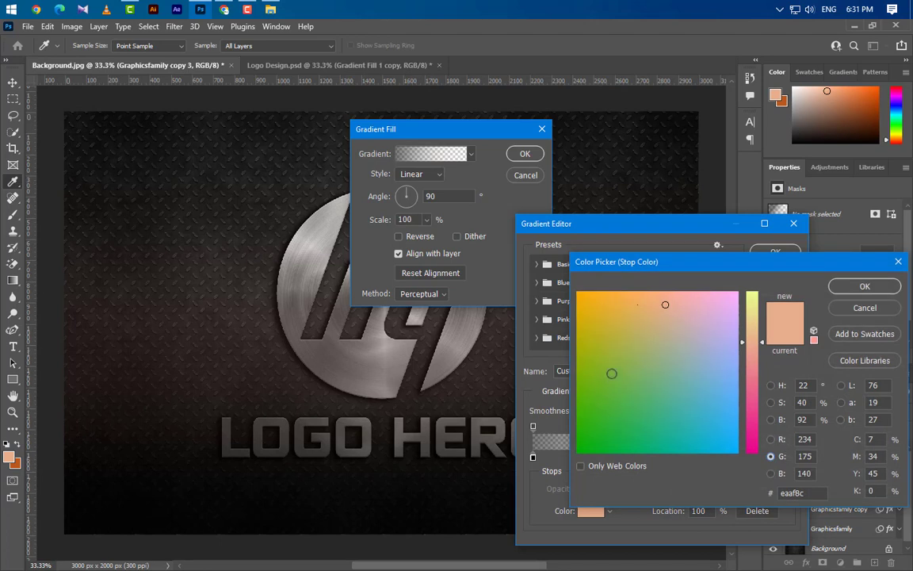
click(770, 386)
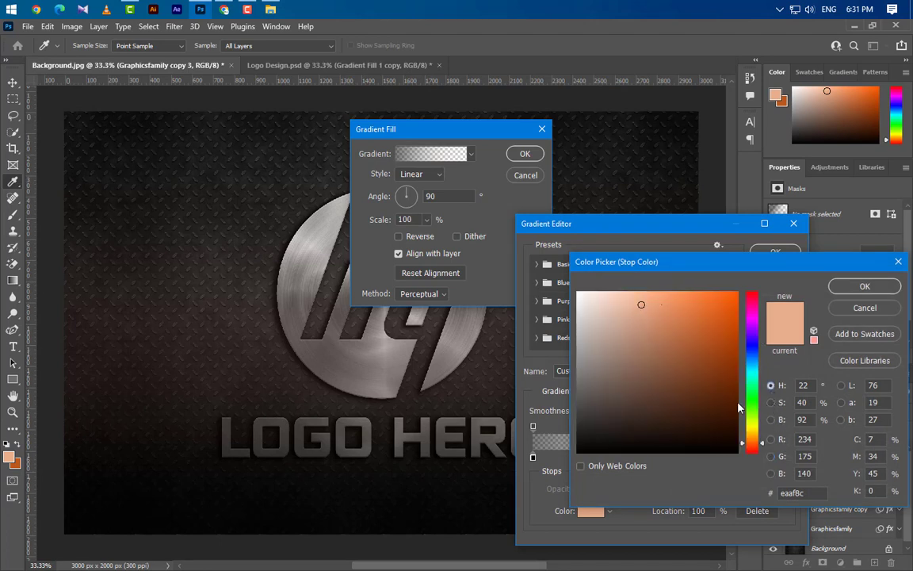
drag(739, 407, 539, 299)
click(863, 287)
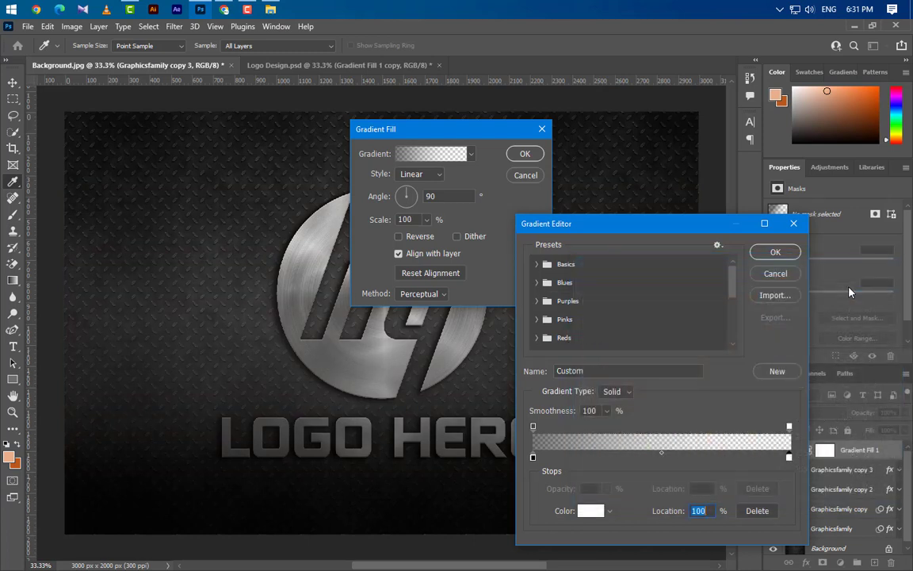
Step: Set the gradient's ending opacity stop to 100%, place the white colour stop at location 85%, and accept the gradient
click(789, 427)
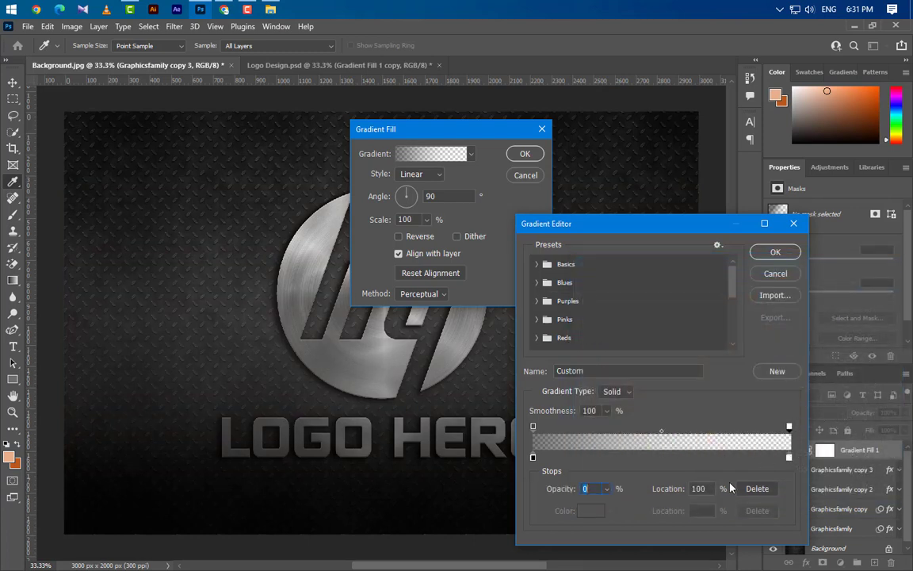
click(607, 489)
drag(714, 513, 805, 468)
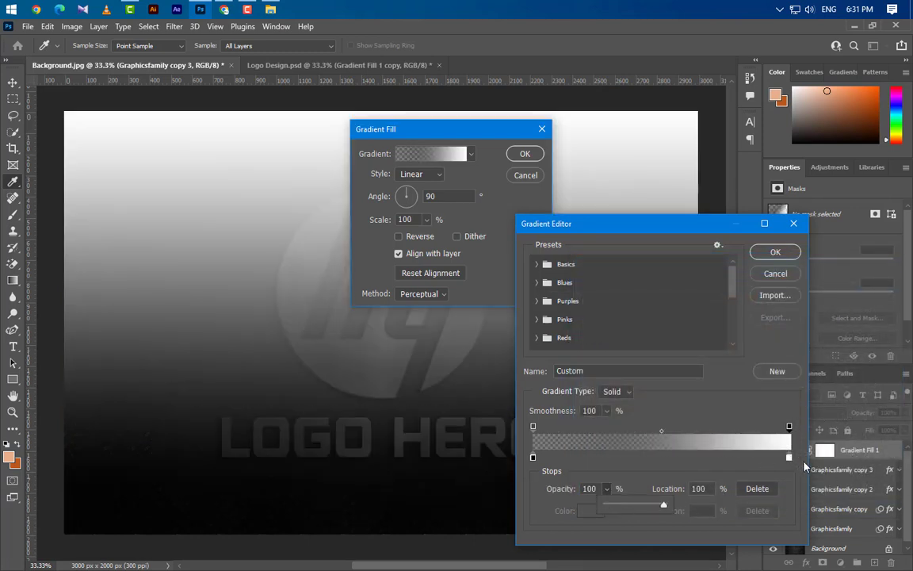
click(790, 458)
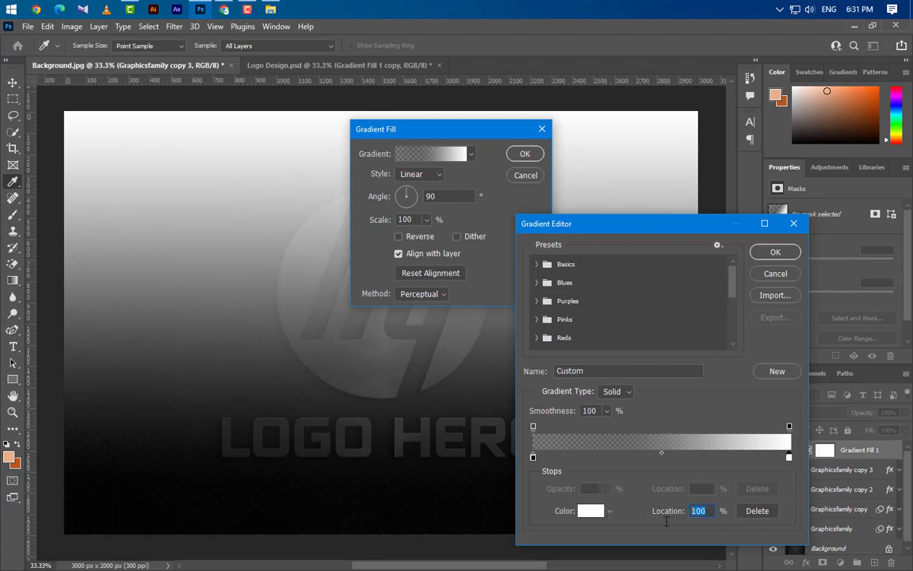
text(85)
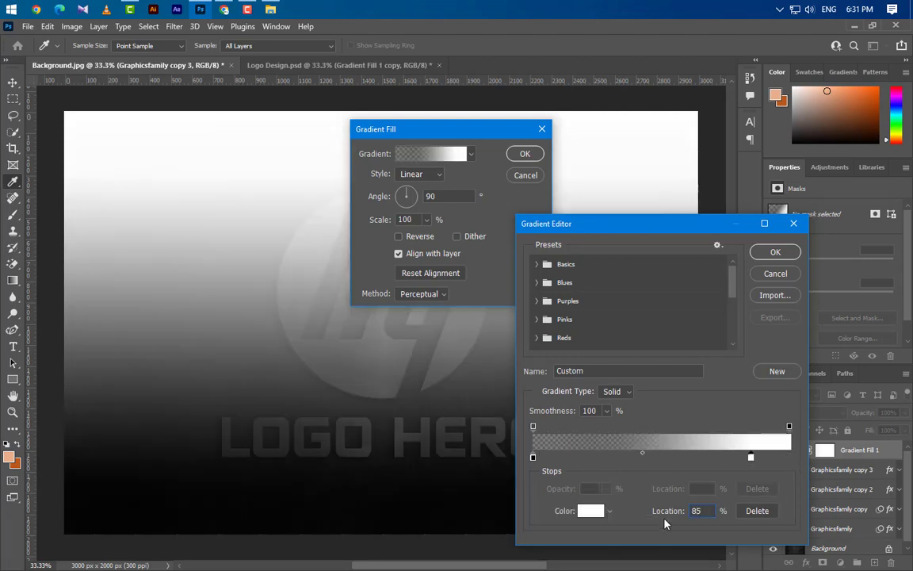
click(775, 252)
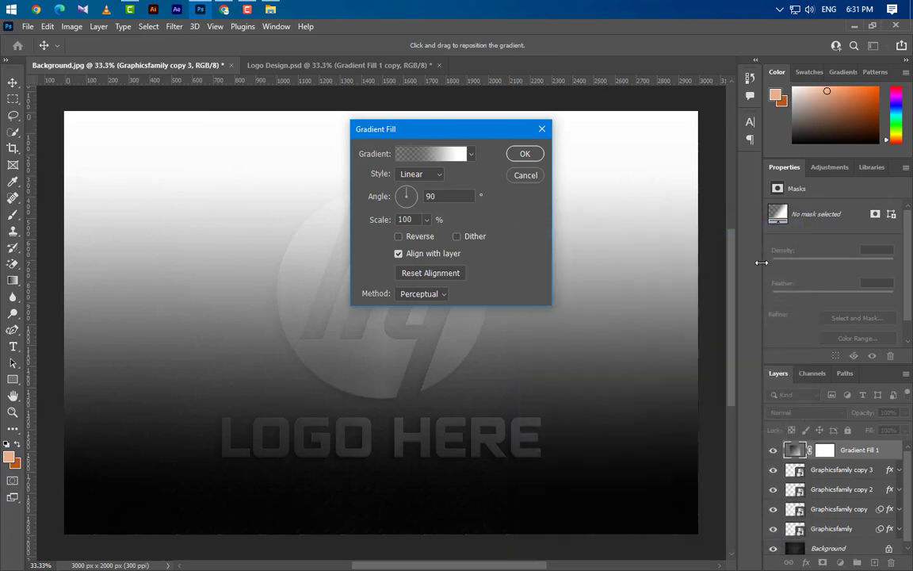
Step: Set the gradient fill's scale to 120% and apply the fill
key(Tab)
text(120)
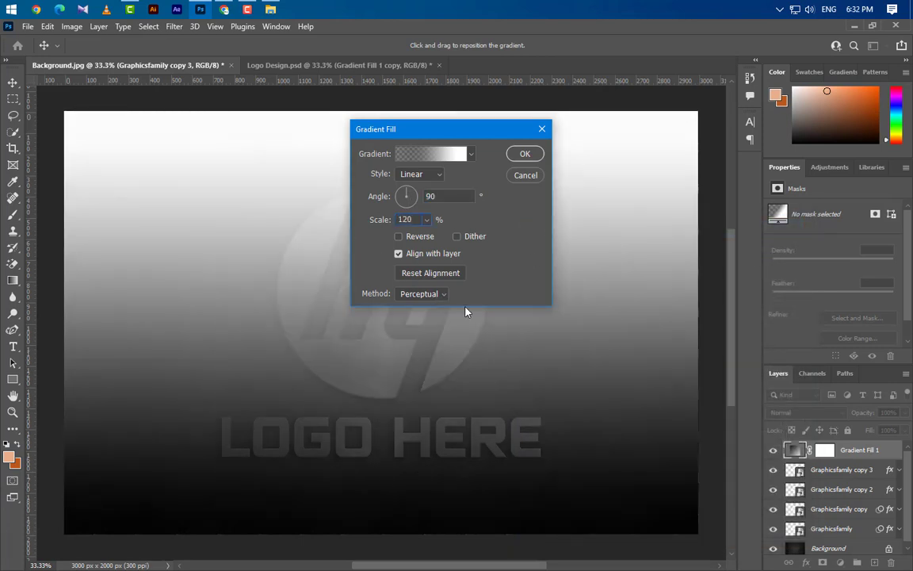
click(525, 154)
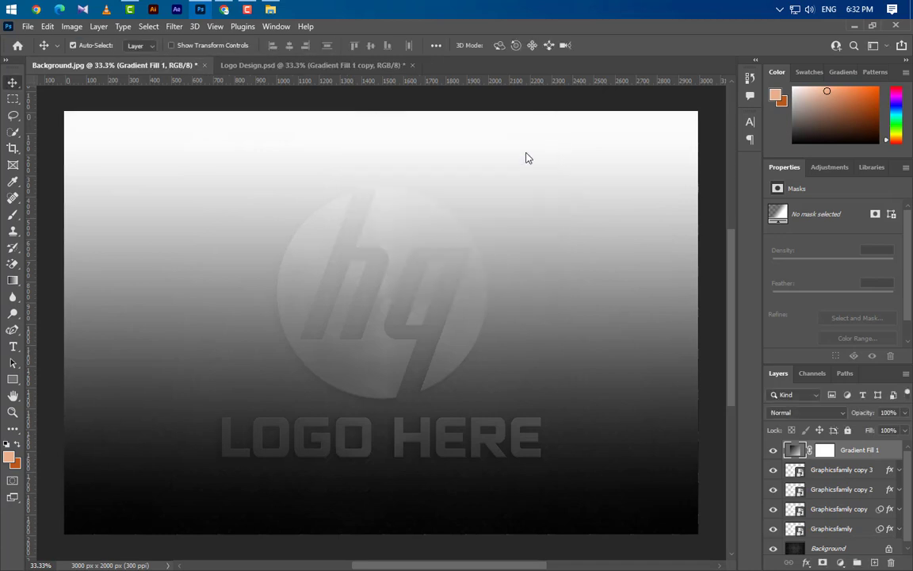
Step: Blend the Gradient Fill 1 layer with Soft Light at 40% opacity
click(827, 413)
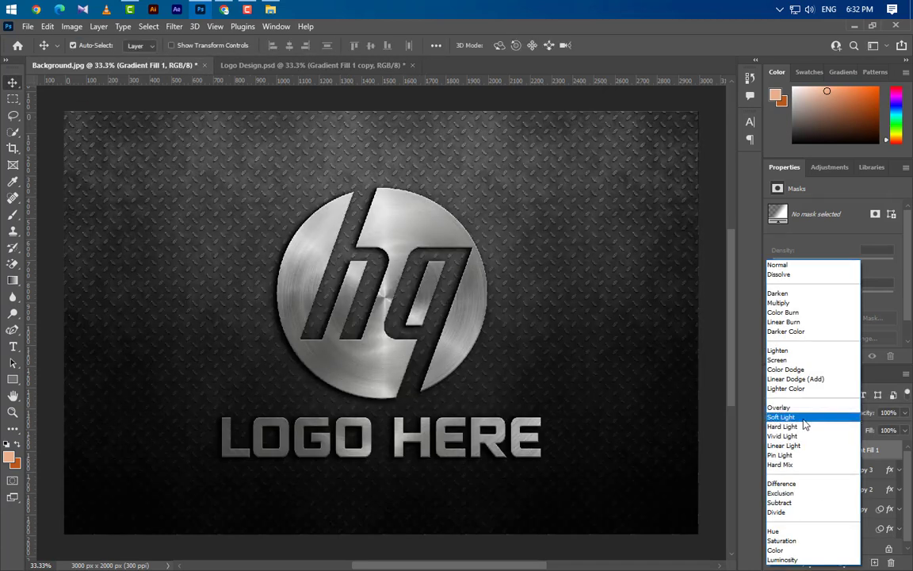
click(828, 415)
click(889, 412)
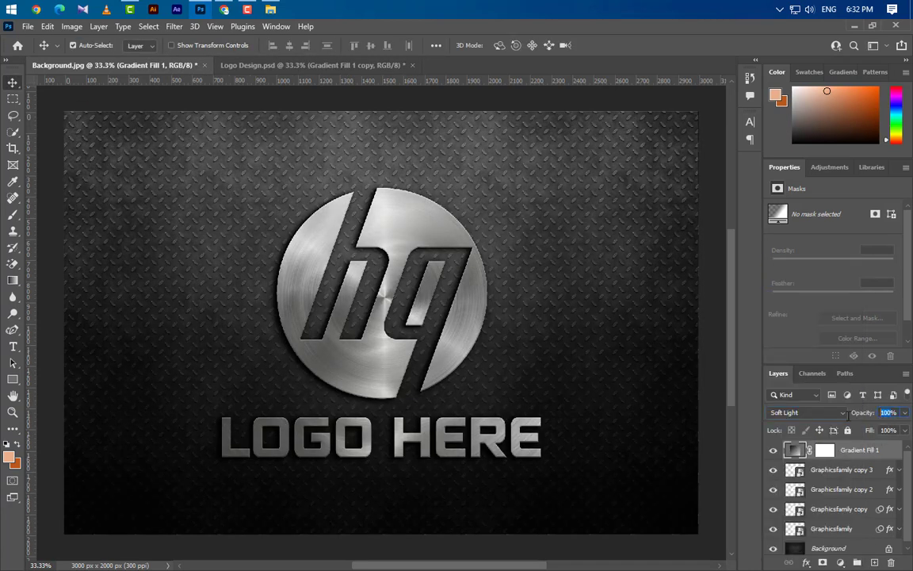
text(40)
key(Return)
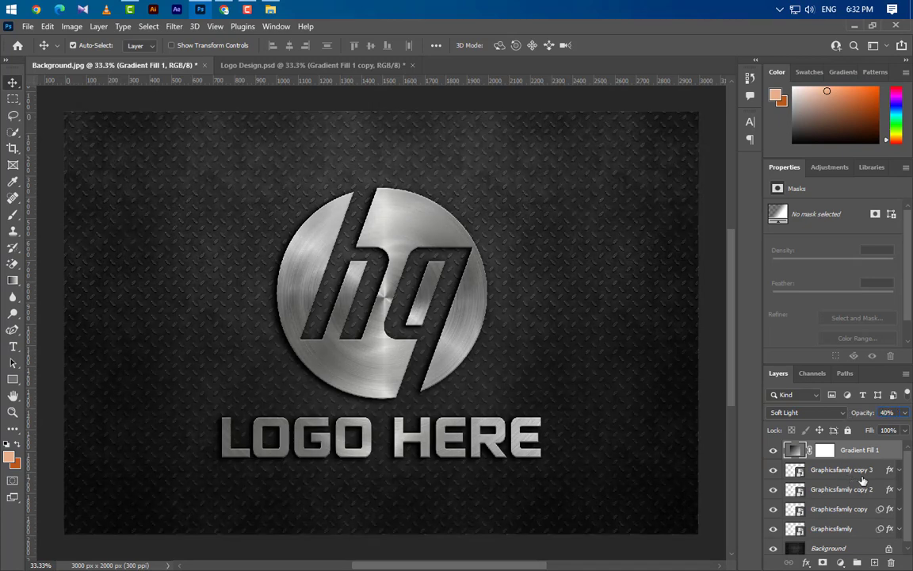
Step: Duplicate the Gradient Fill 1 layer and set the copy's gradient angle to -45°
drag(884, 453, 875, 563)
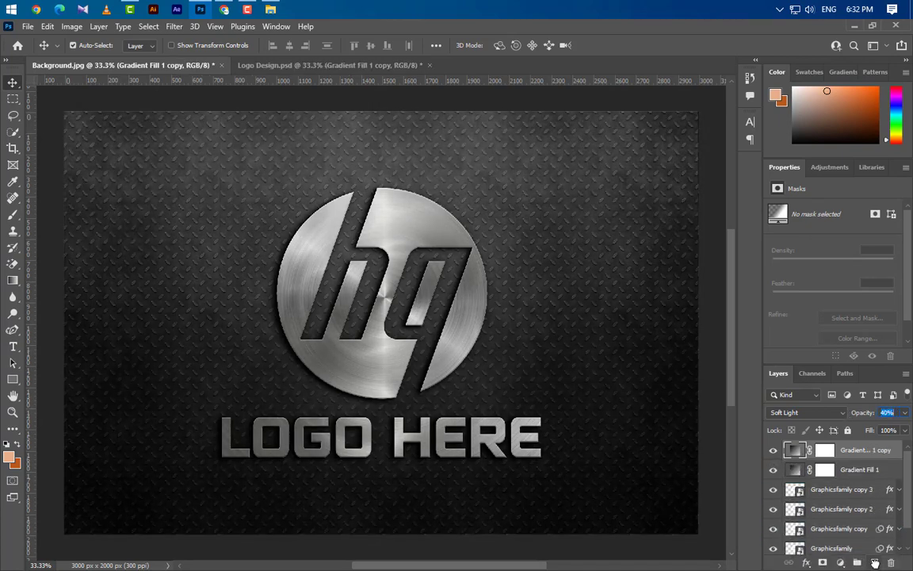
double_click(794, 450)
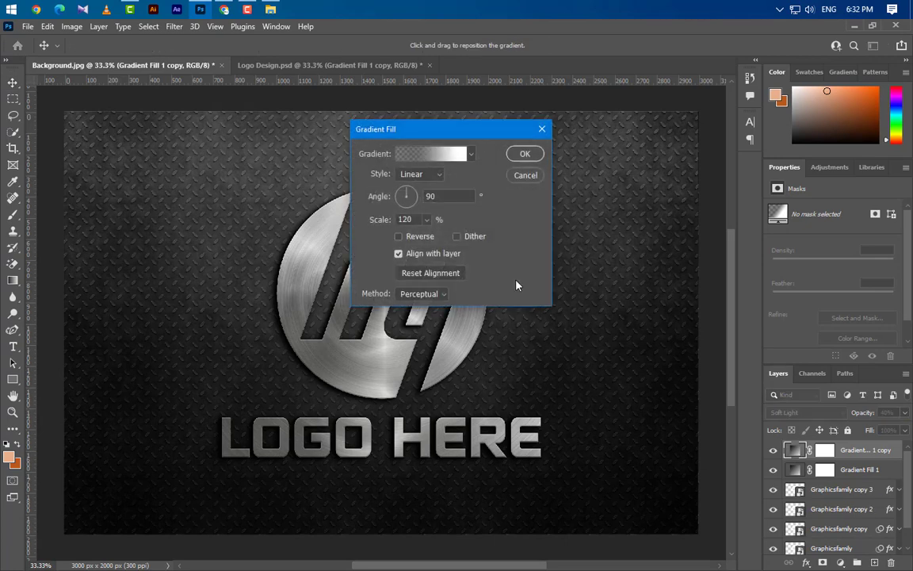
drag(432, 197, 411, 197)
text(-45)
key(Return)
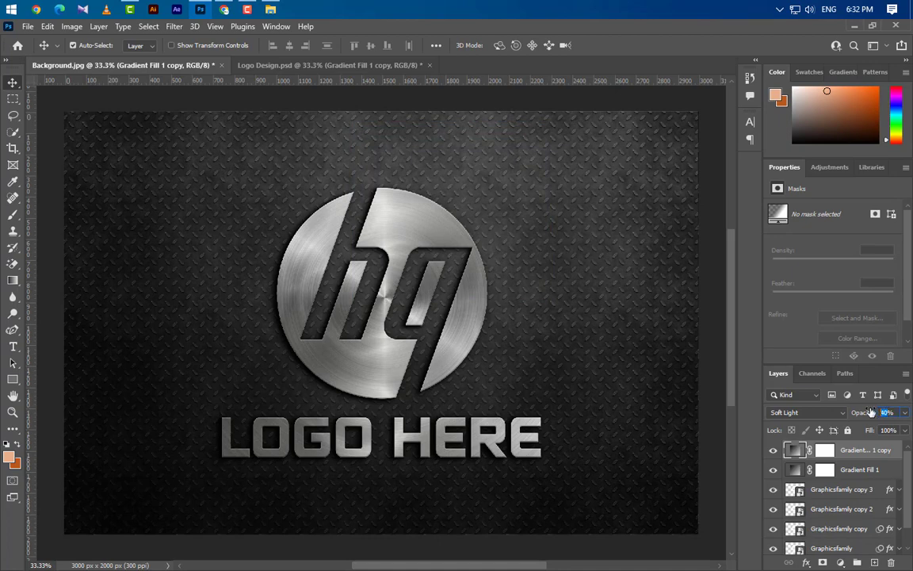
Step: Set the Gradient Fill 1 copy layer's opacity to 25% and add a Curves adjustment layer above it
text(25)
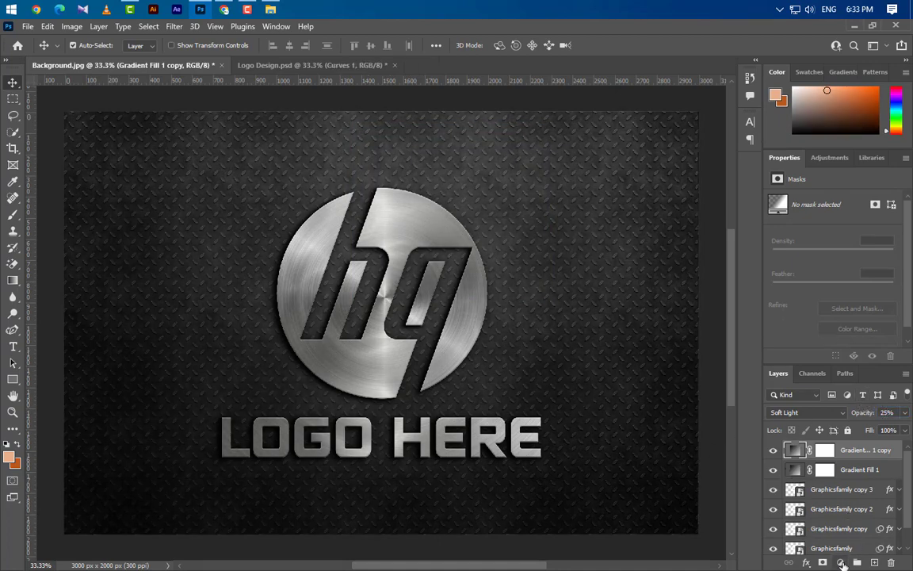
click(842, 562)
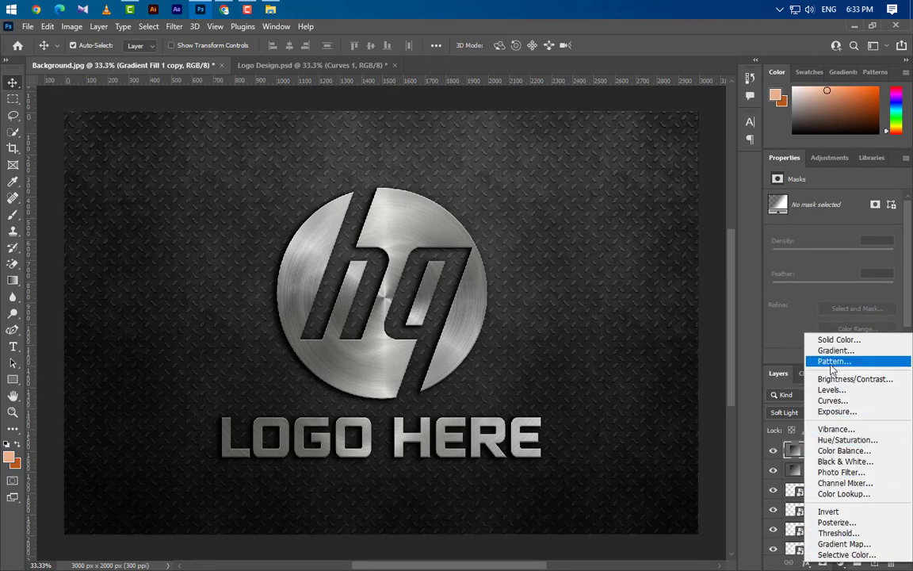
click(833, 401)
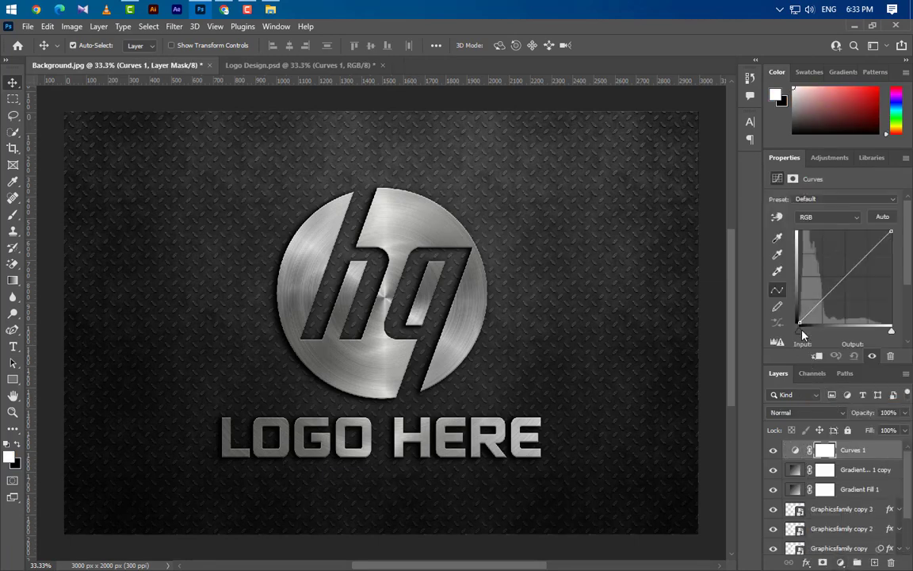
Step: On the RGB curve, set the black point's input to 5 and the white point's input to 250
scroll(831, 337, down, 1)
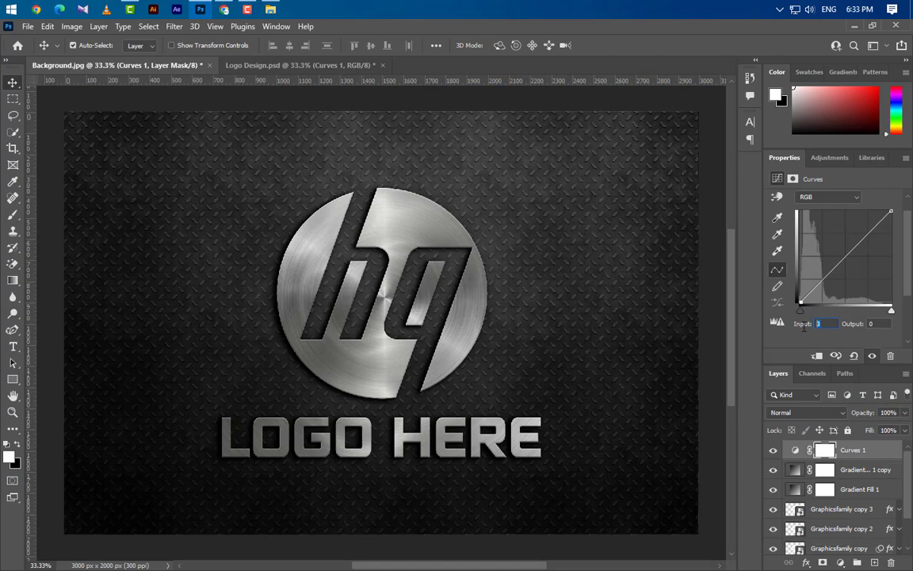
text(5)
drag(890, 311, 889, 311)
text(250)
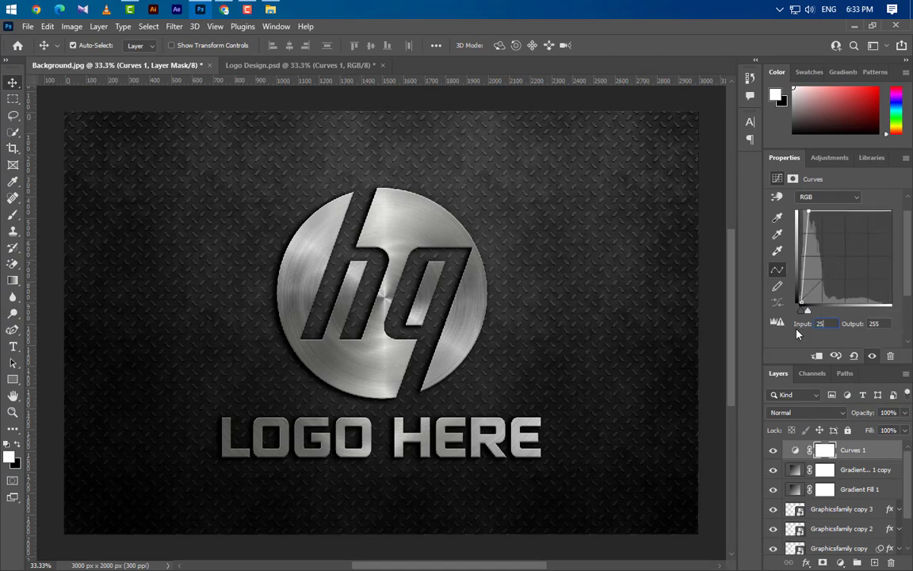
Step: Set the black point's input to 3 on the Red channel of the curves adjustment
click(824, 198)
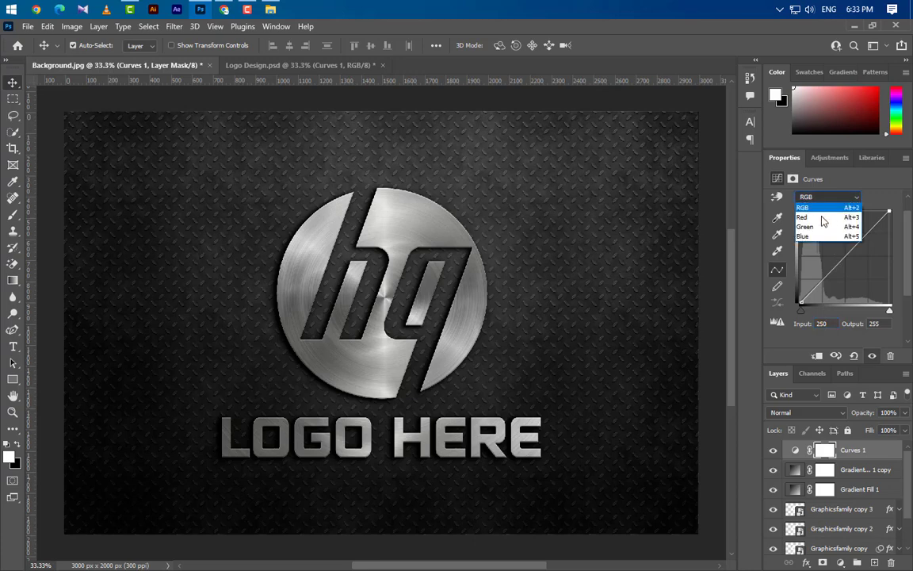
click(812, 208)
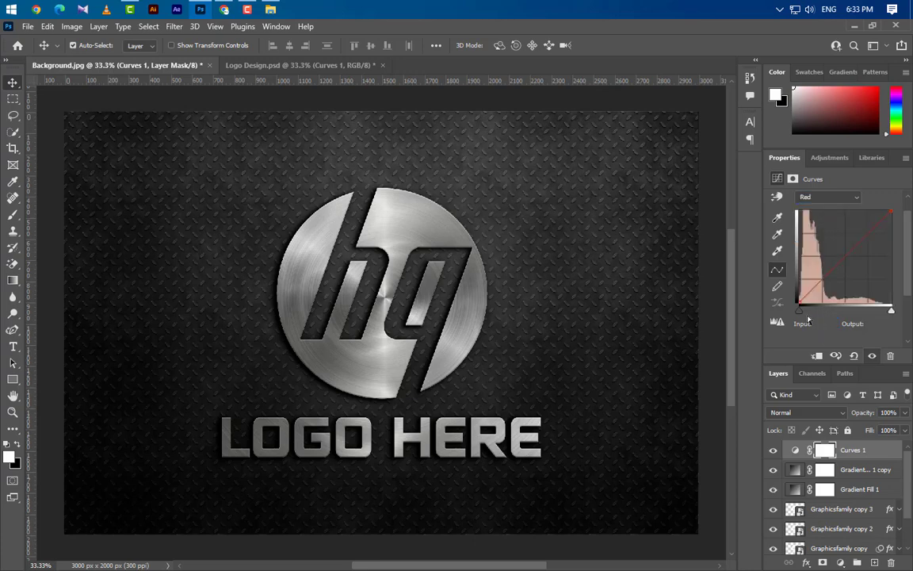
click(798, 312)
text(3)
Step: On the Blue channel curve, set the black point's input to 3 and the white point's input to 245
click(824, 198)
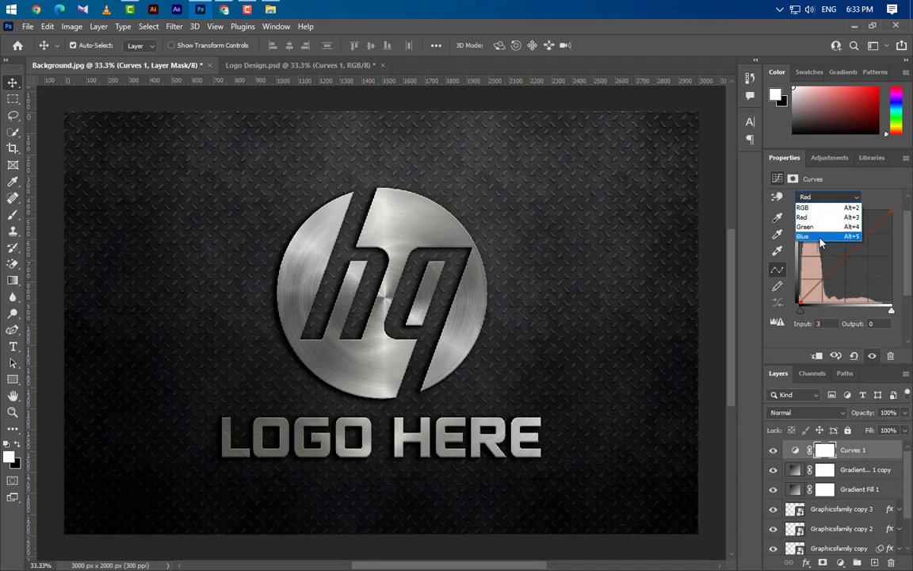
click(816, 229)
text(3)
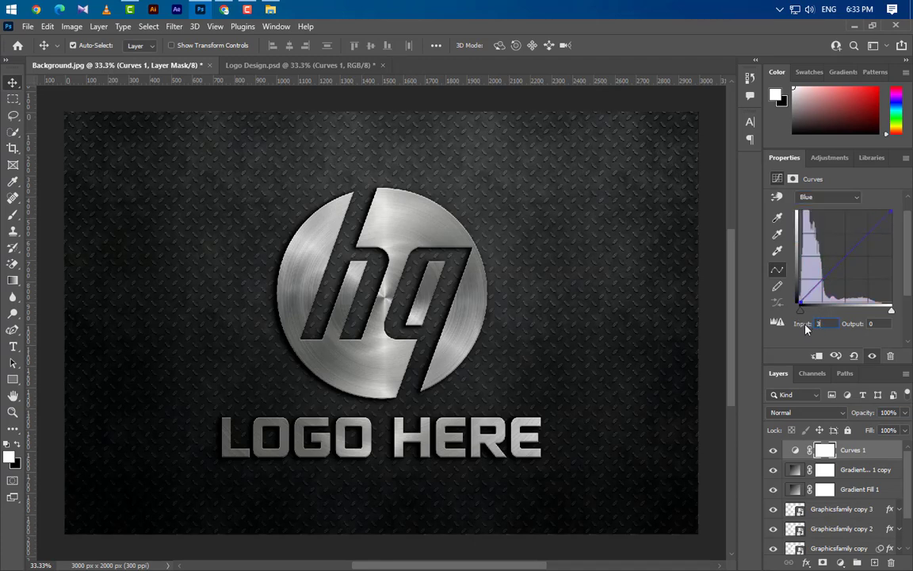
drag(892, 312, 891, 312)
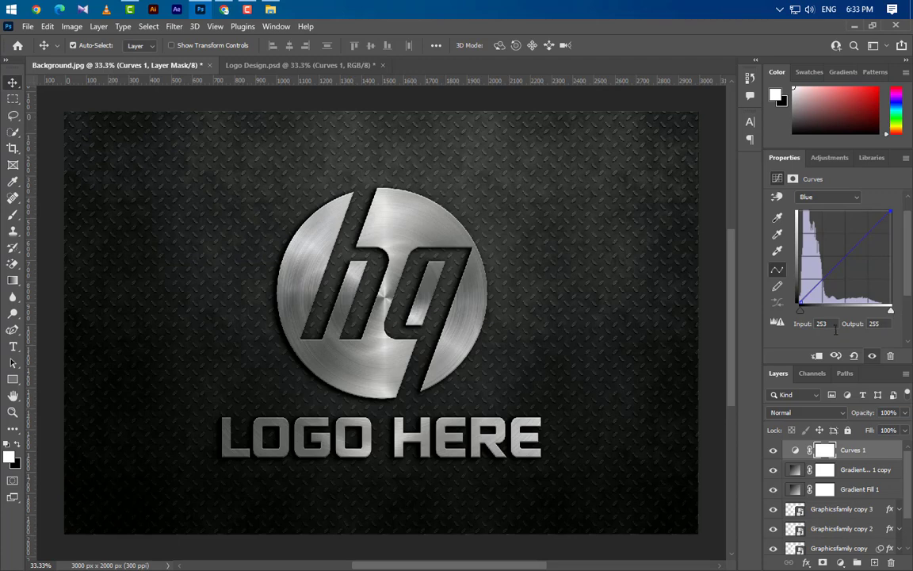
text(245)
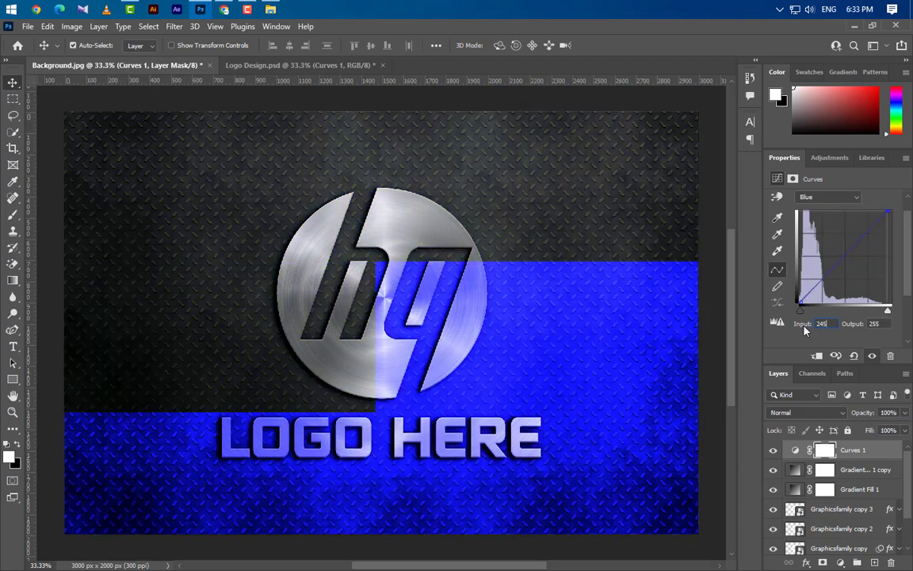
click(14, 99)
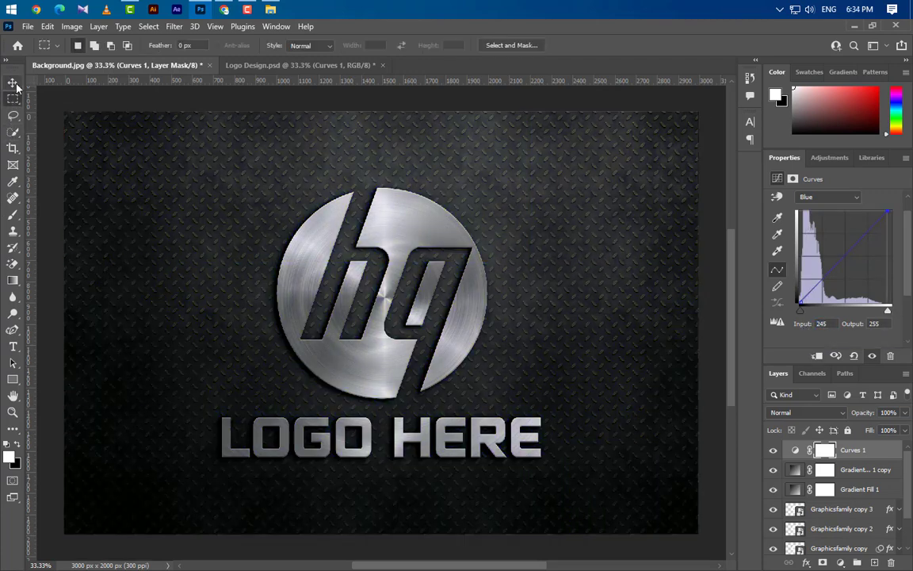
click(13, 83)
Step: Nudge the Graphicsfamily and Graphicsfamily copy layers together slightly left and down
scroll(888, 502, down, 3)
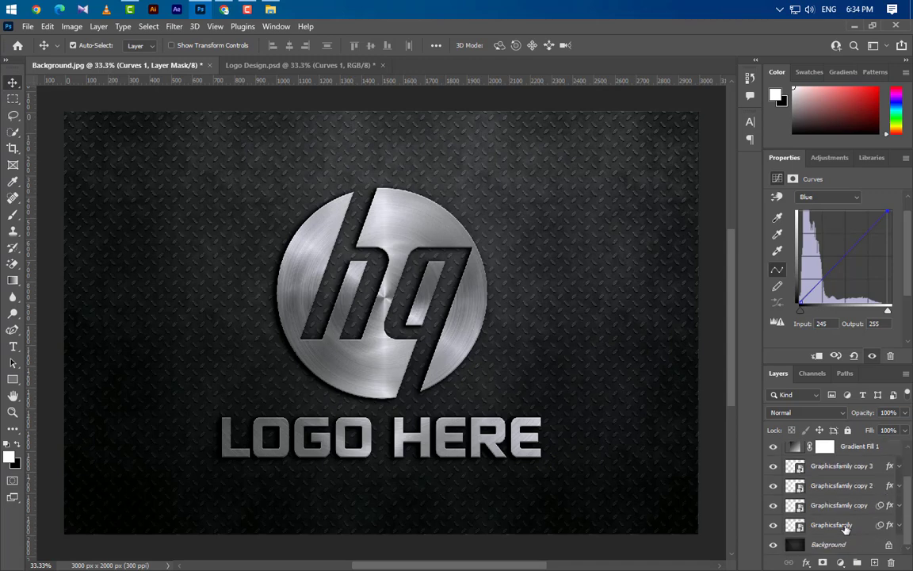
click(846, 528)
shift+click(858, 508)
key(Left)
key(Down)
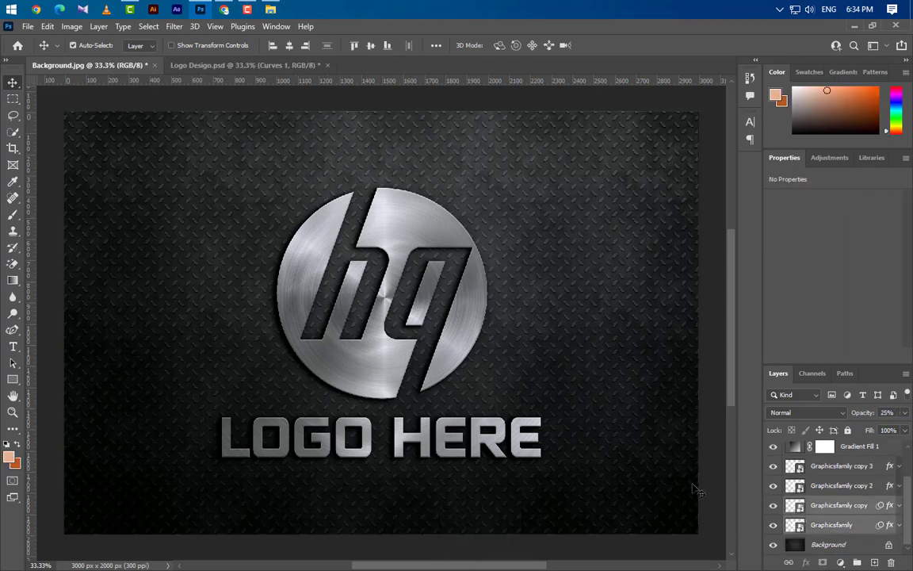
Step: Duplicate the Graphicsfamily copy 3 layer and move the duplicate above Curves 1 in the layer stack
scroll(864, 507, up, 2)
click(864, 512)
right_click(864, 512)
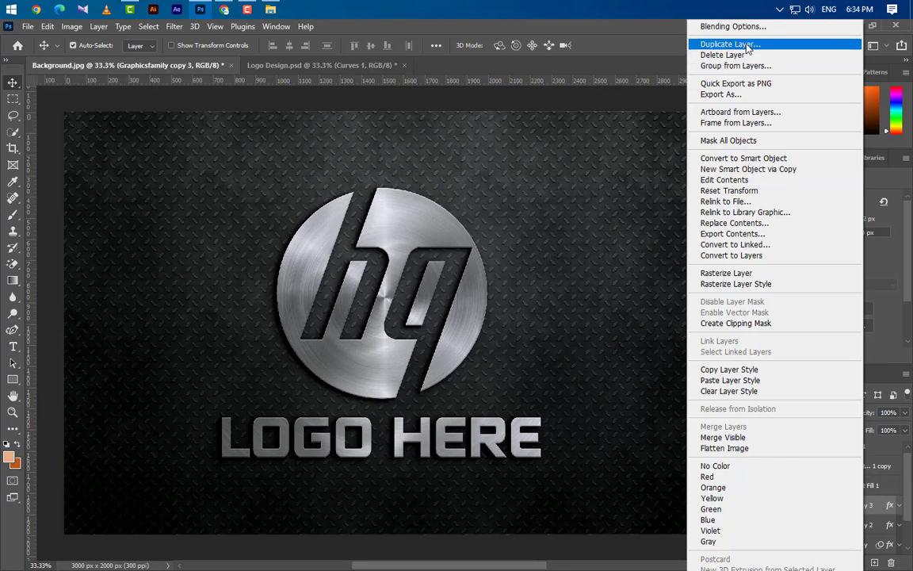
click(730, 44)
click(572, 172)
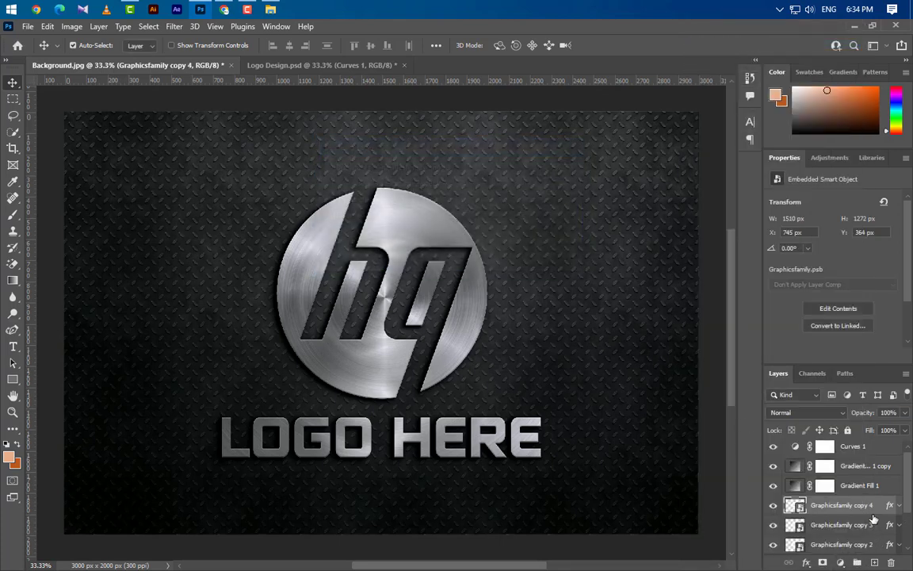
drag(864, 509, 855, 445)
Step: Rename the duplicated logo layer as [ YOUR LOGO HERE ] and clear its layer style
double_click(845, 451)
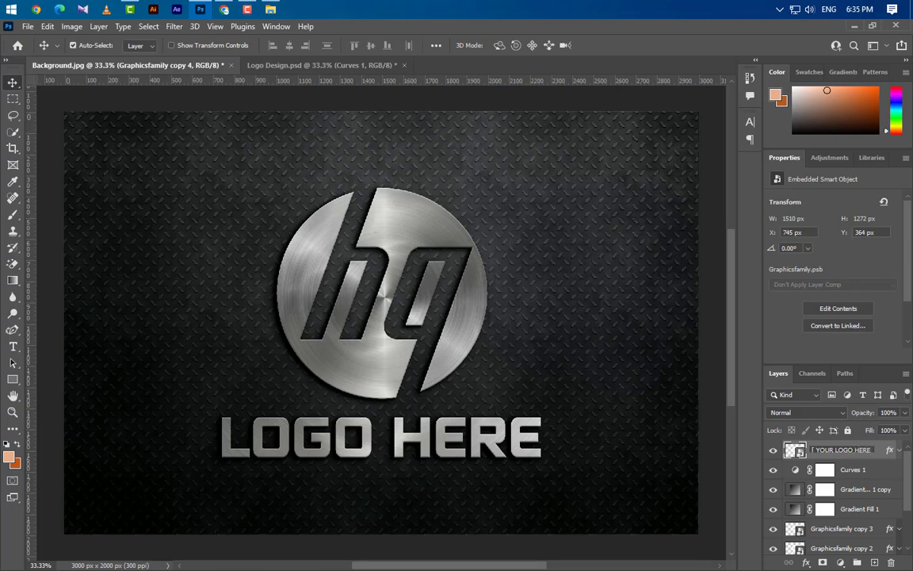
click(883, 453)
right_click(874, 451)
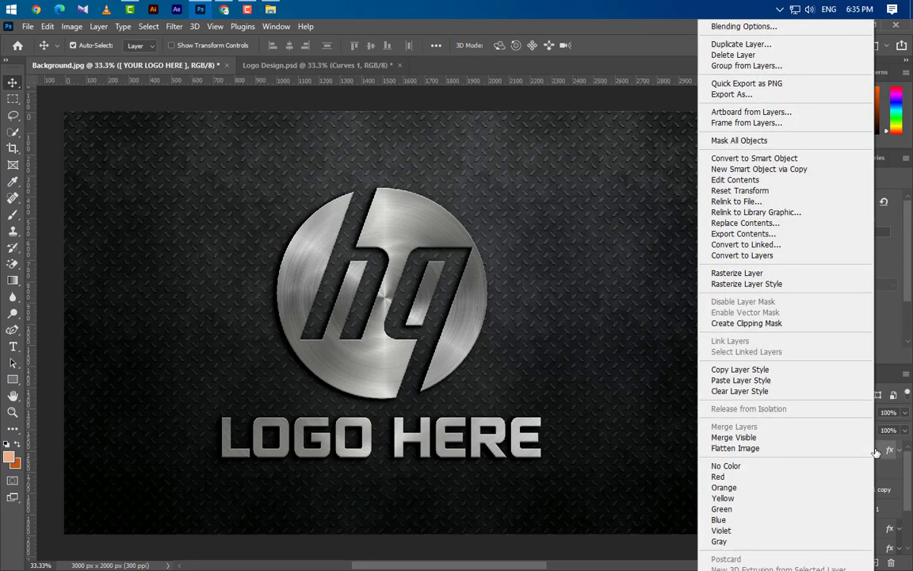
click(770, 392)
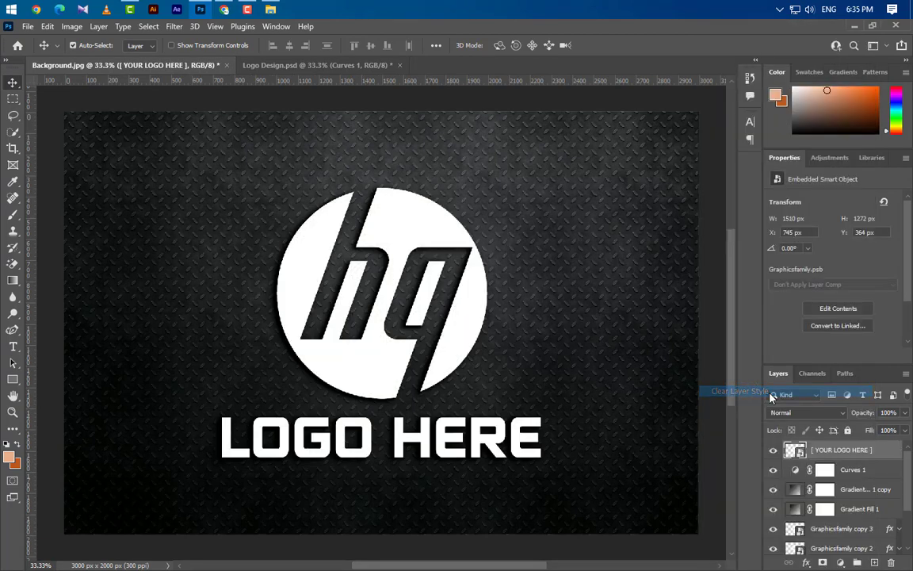
Step: Reduce the [ YOUR LOGO HERE ] layer's fill and opacity to 0%
click(904, 430)
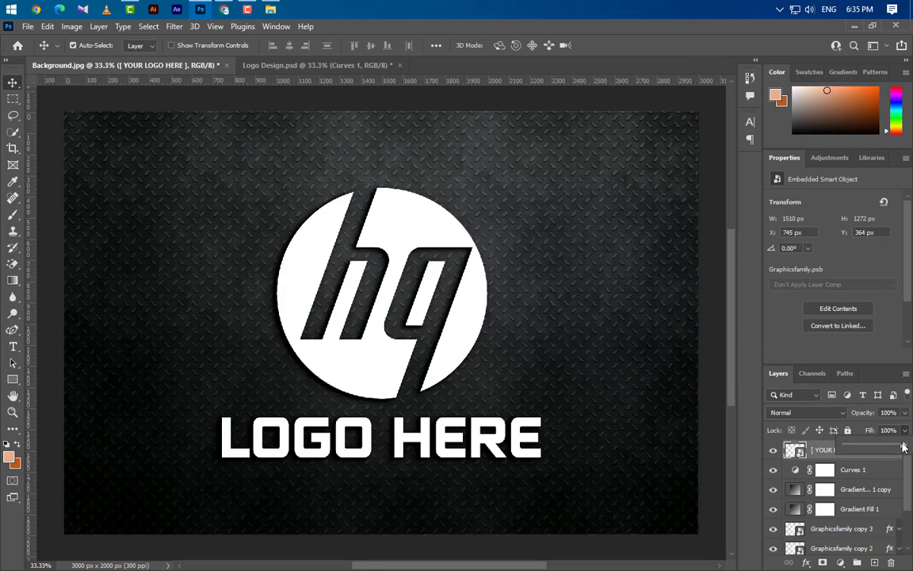
drag(902, 448, 771, 453)
drag(904, 416, 882, 455)
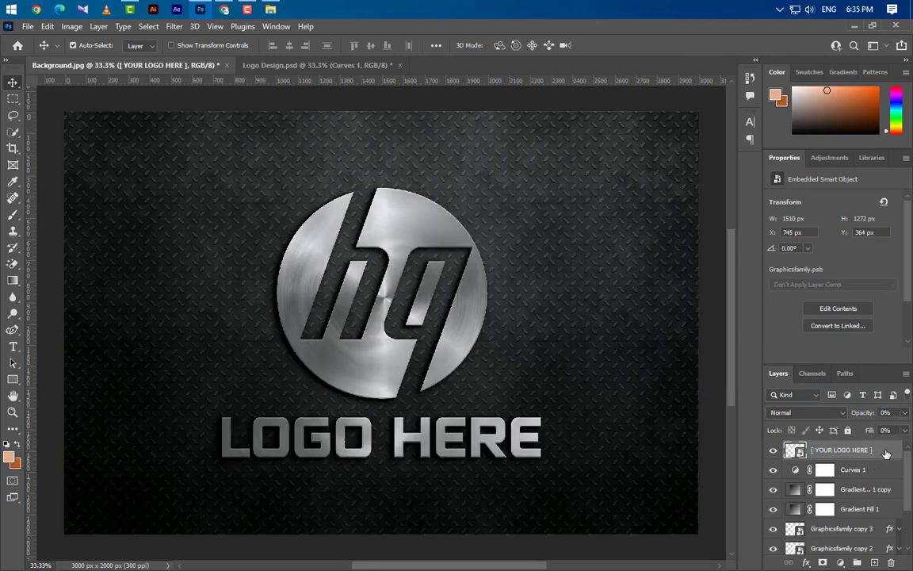
Step: Open the [ YOUR LOGO HERE ] smart object's contents and bring in the logo layer from Logo Design.psd
double_click(795, 450)
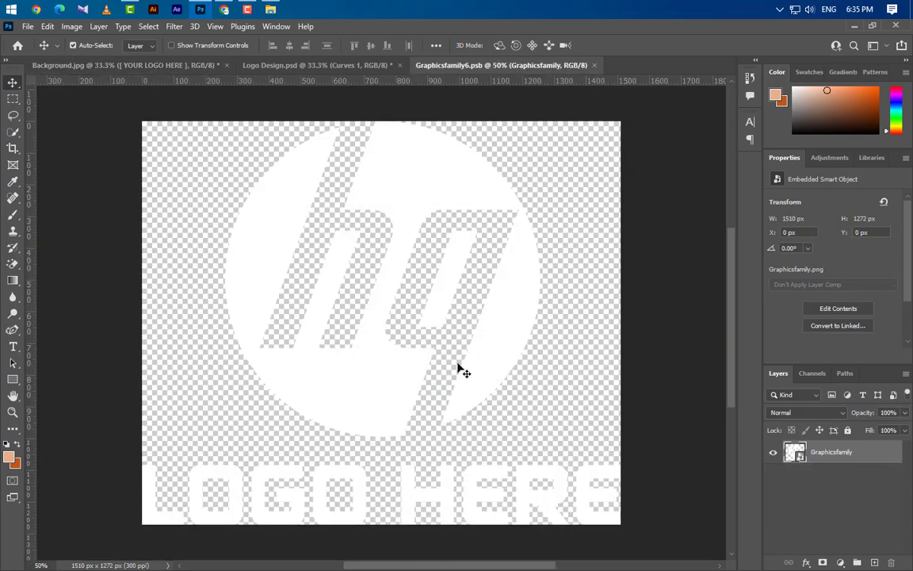
click(366, 69)
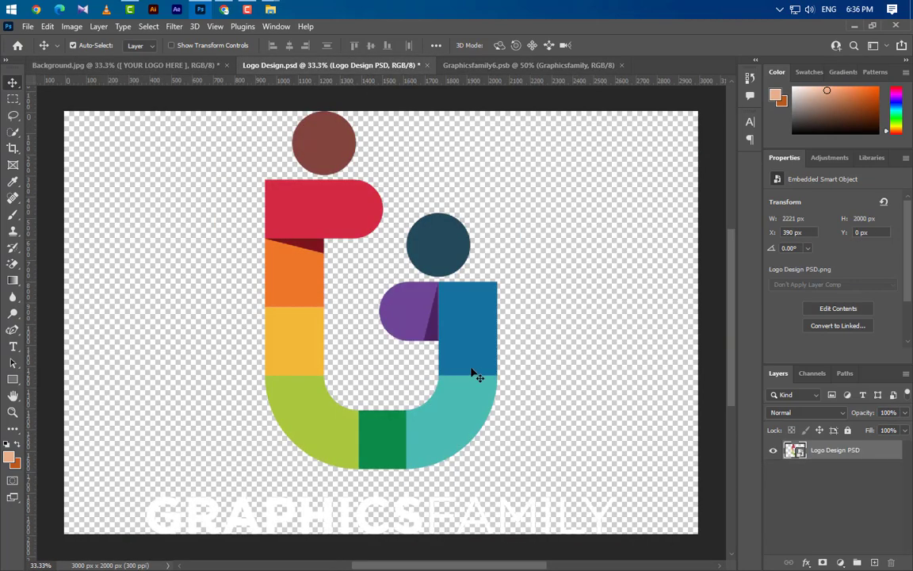
drag(474, 371, 404, 429)
scroll(448, 424, down, 7)
Step: Scale the Logo Design PSD layer to 1413 × 1272 px, centred on the smart object's canvas
key(ctrl+t)
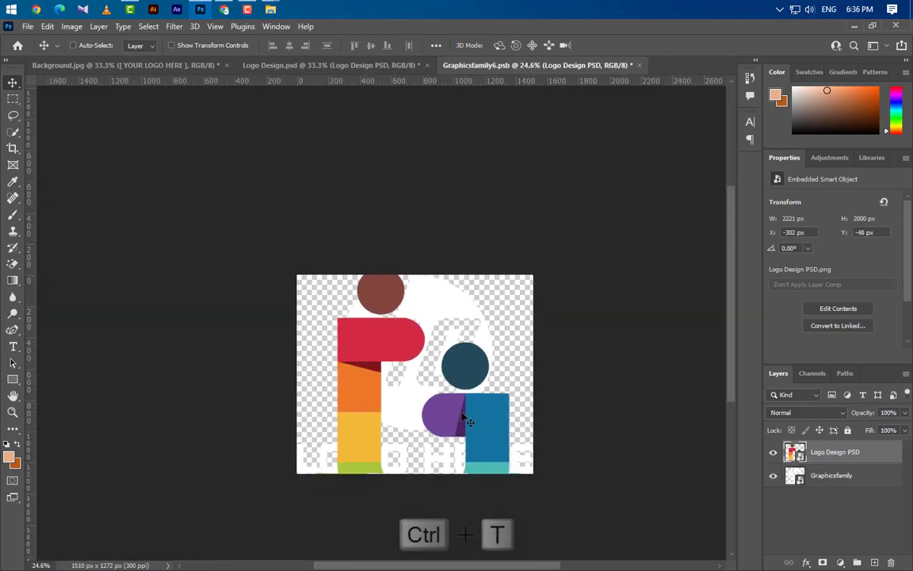
scroll(439, 353, down, 3)
drag(421, 296, 423, 318)
scroll(396, 428, up, 5)
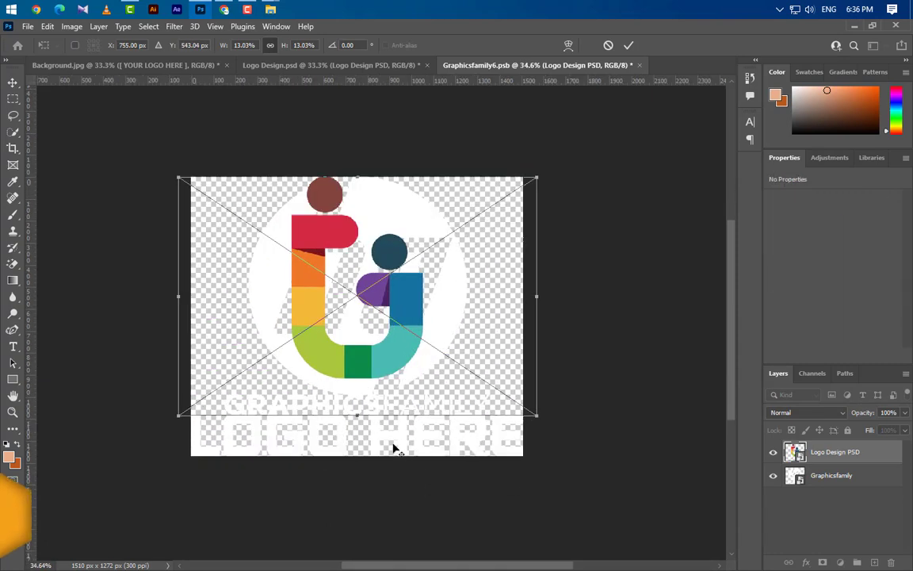
drag(348, 407, 353, 458)
key(Return)
Step: Hide the old Graphicsfamily layer, then save and close the smart object and return to the Background.jpg mockup
click(773, 476)
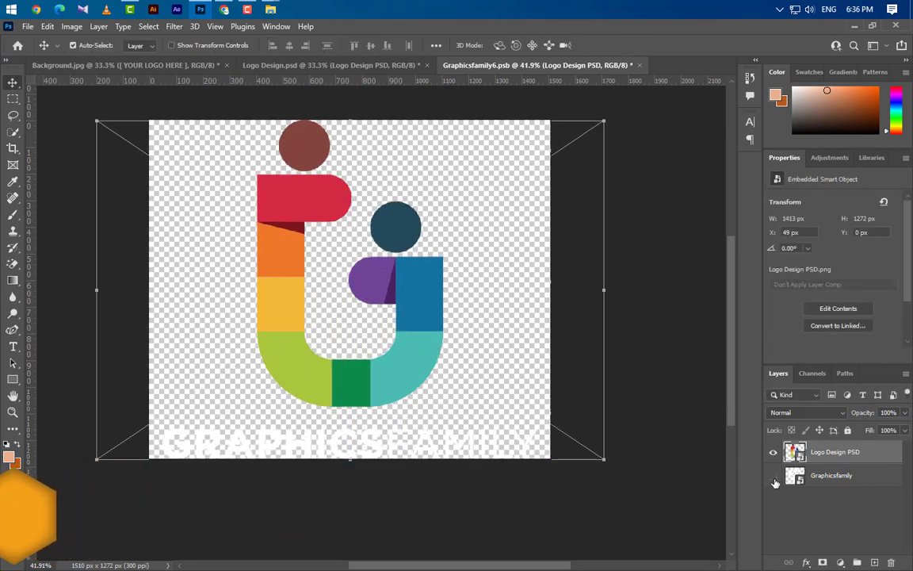
click(642, 65)
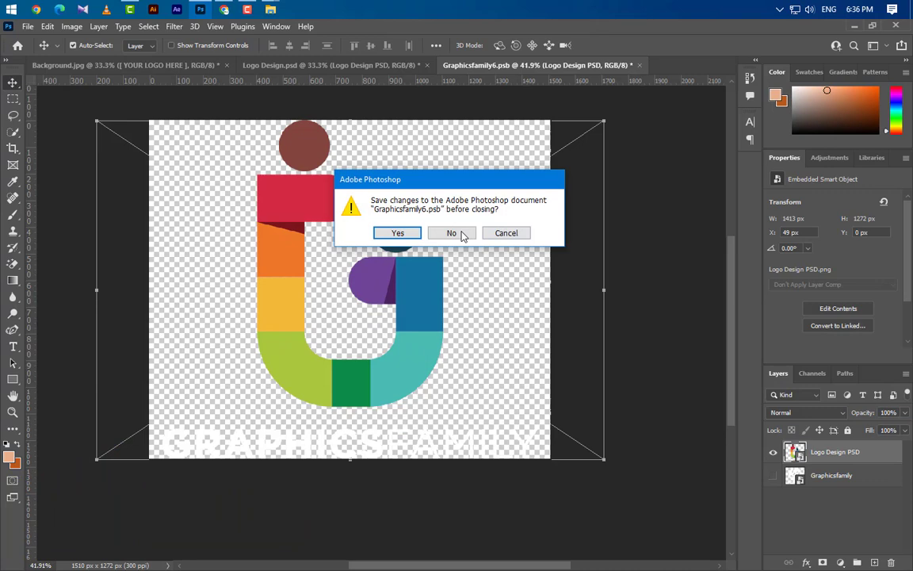
click(404, 234)
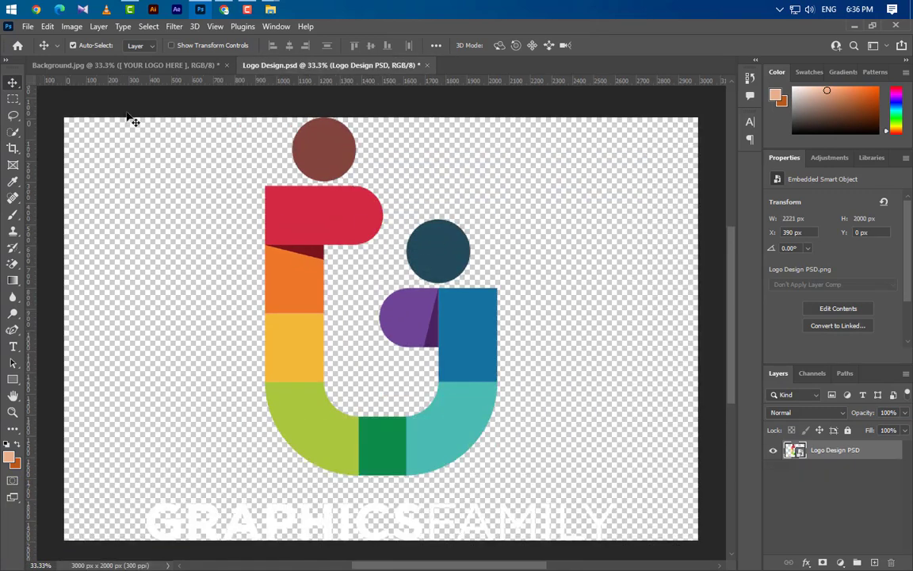
click(137, 65)
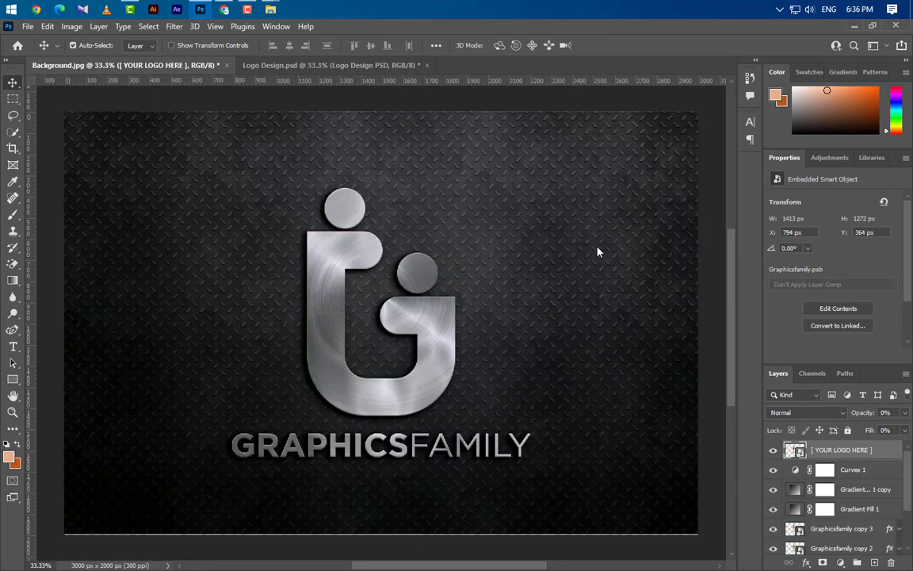